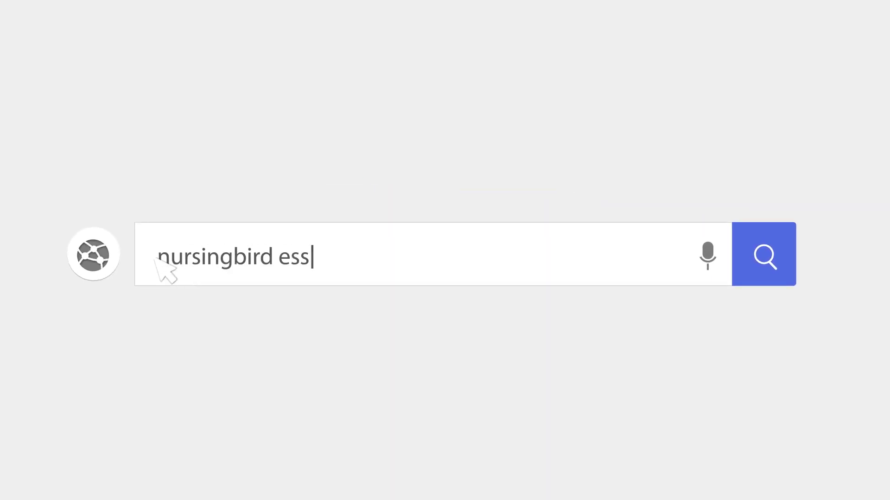
# - Search the web for 'nursingbird essay database'
pyautogui.write('ay database')
pyautogui.click(767, 274)
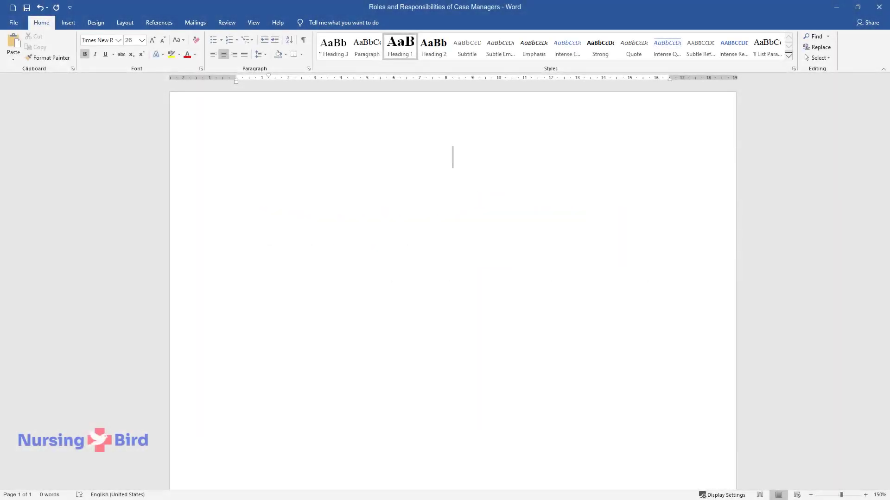
# - Add the title 'Roles and Responsibilities of Case Managers' and begin the introduction 'Concepts of case management encompass…'
pyautogui.write('Roles and Re')
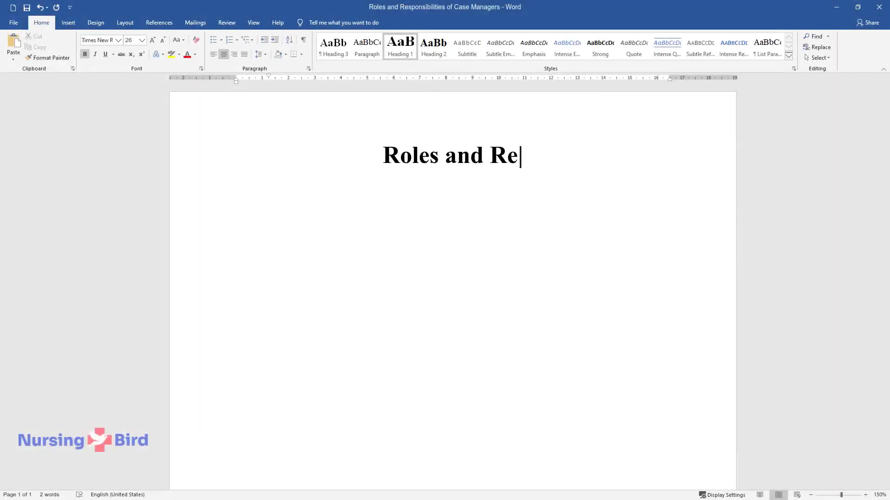
pyautogui.write('sponsibilities of Case Managers')
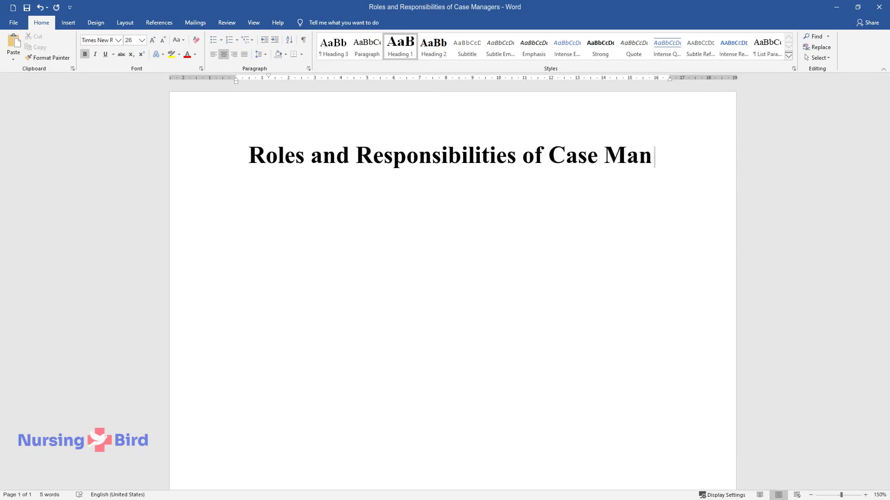
pyautogui.press('Return')
pyautogui.write('Concept')
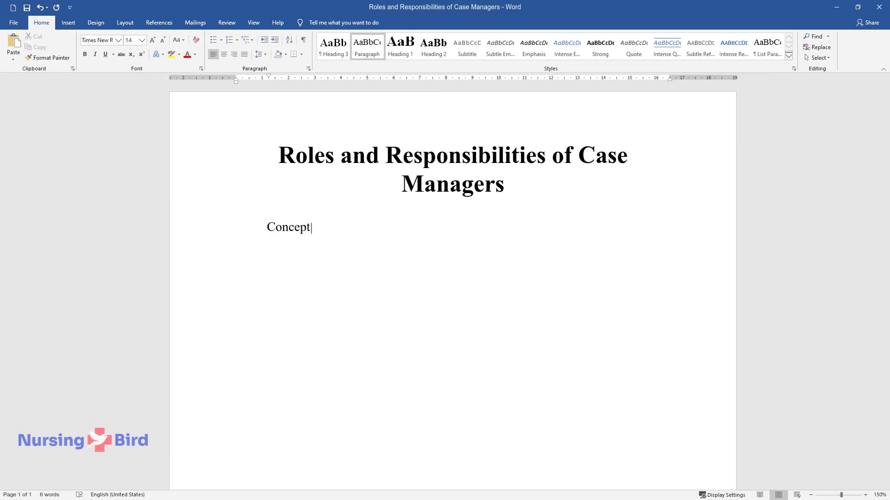
pyautogui.write('s of case management encompass qua')
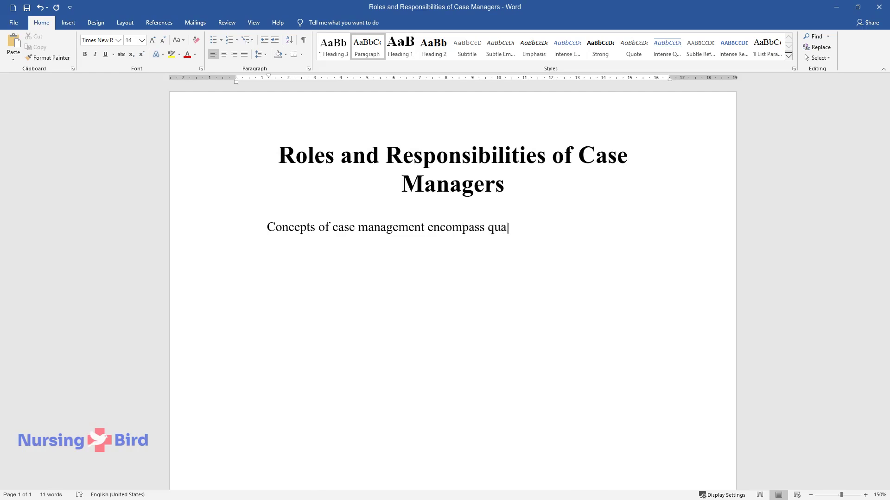
pyautogui.write('lity service coordination with a focus on addressing')
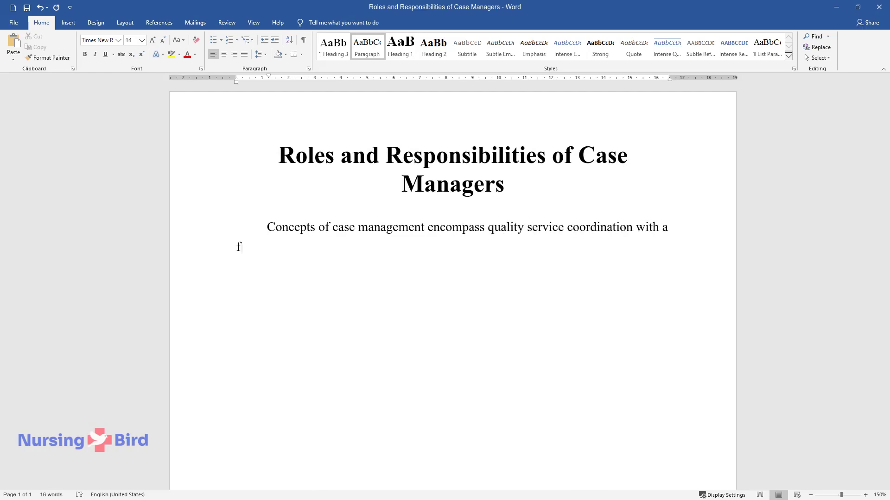
pyautogui.write(' the needs of cli')
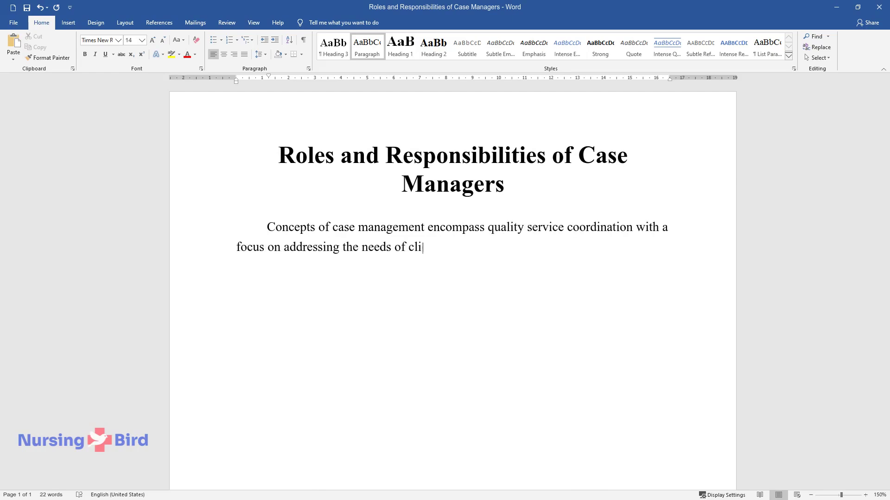
pyautogui.write('ents cost-effectively to achieve d')
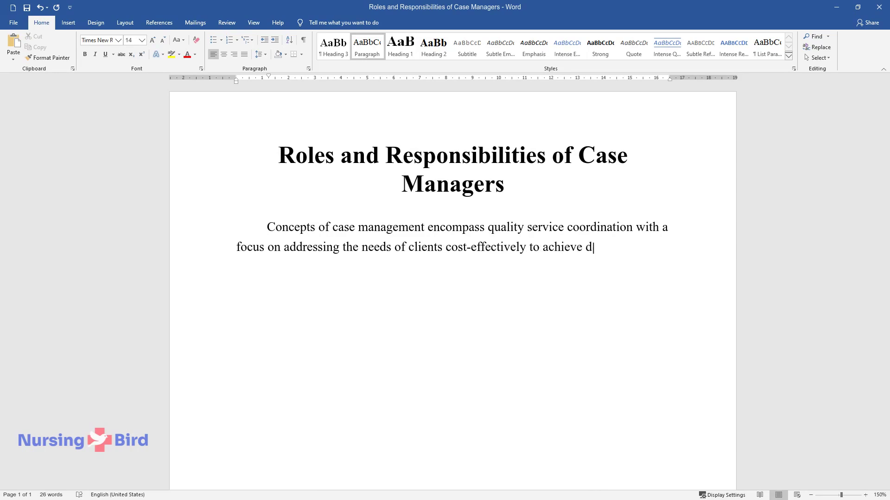
pyautogui.write('esired outcomes. T')
pyautogui.write('he roles and resp')
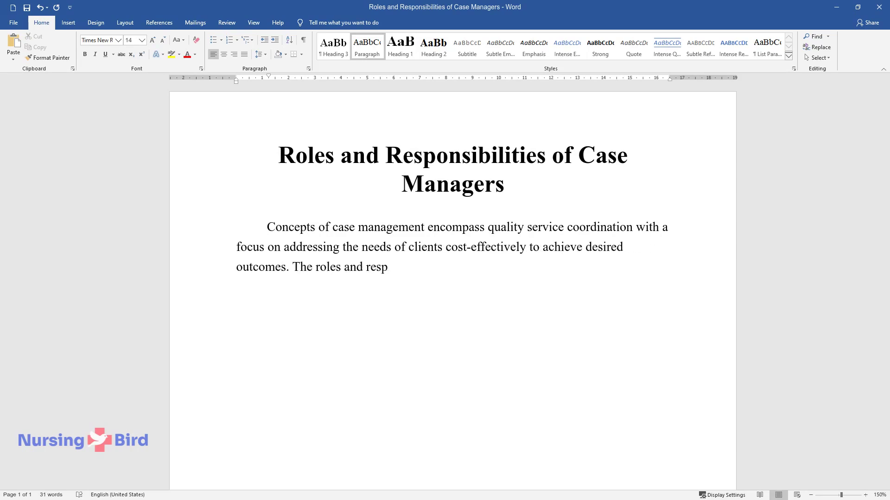
pyautogui.write('onsibilities of case managers can ')
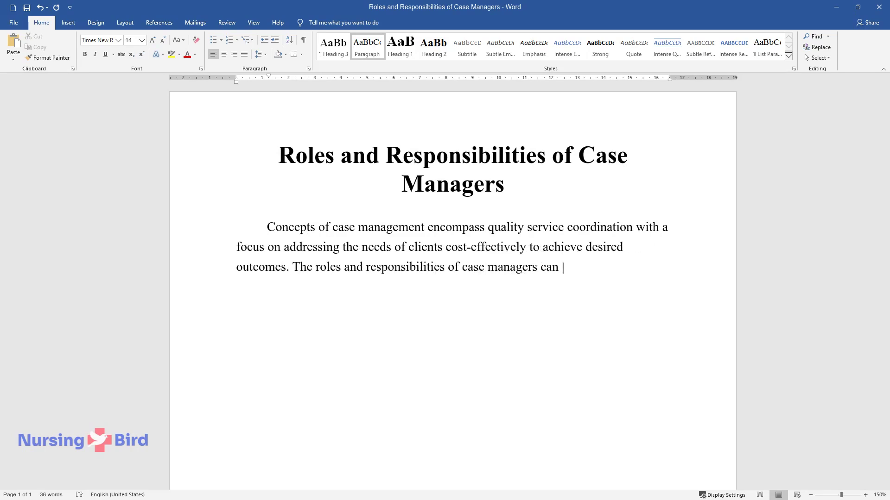
pyautogui.write('either occur in a single or multipl')
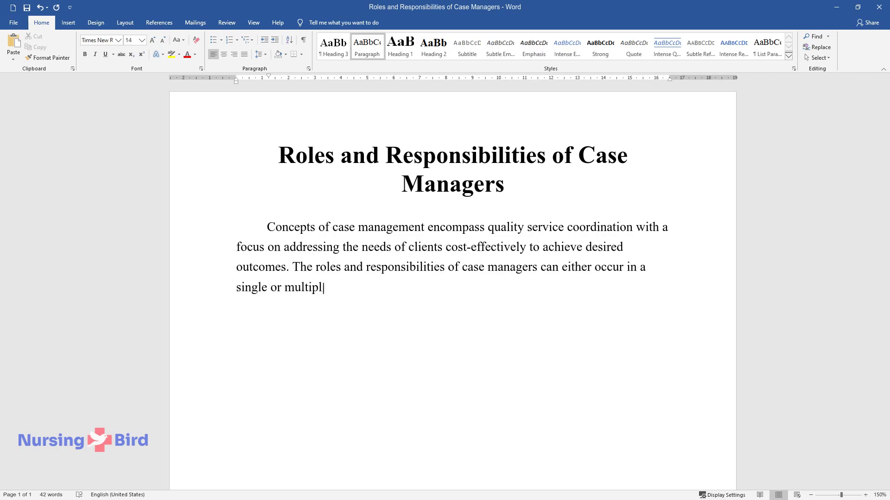
pyautogui.write('e healthcare settings. On the other hand, this can occur when th')
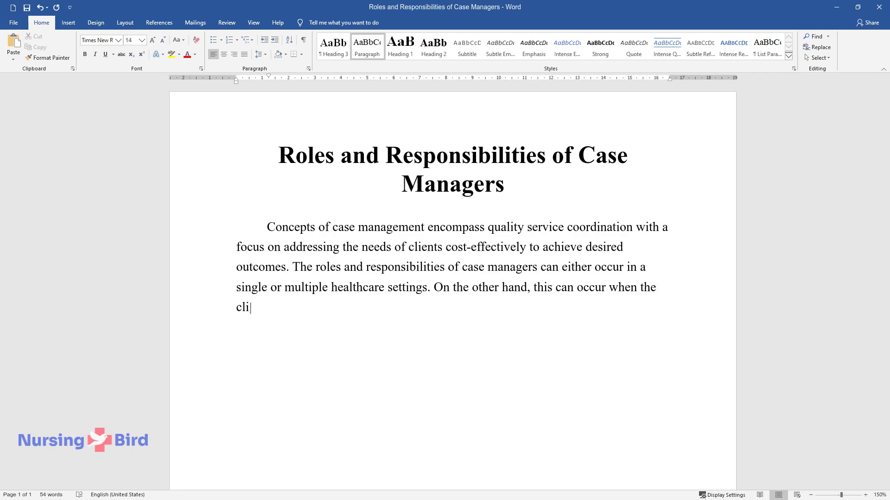
pyautogui.write('ent goes through the healthcare co')
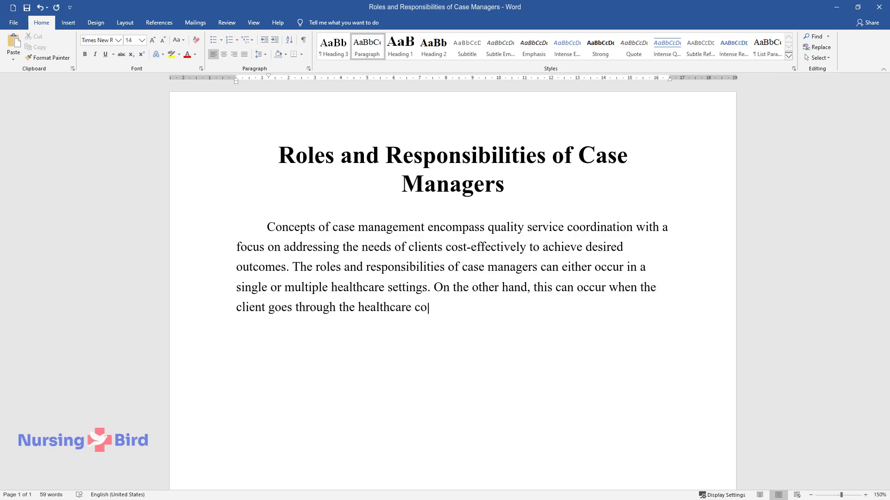
pyautogui.write('ntinuum. The case manager has many ')
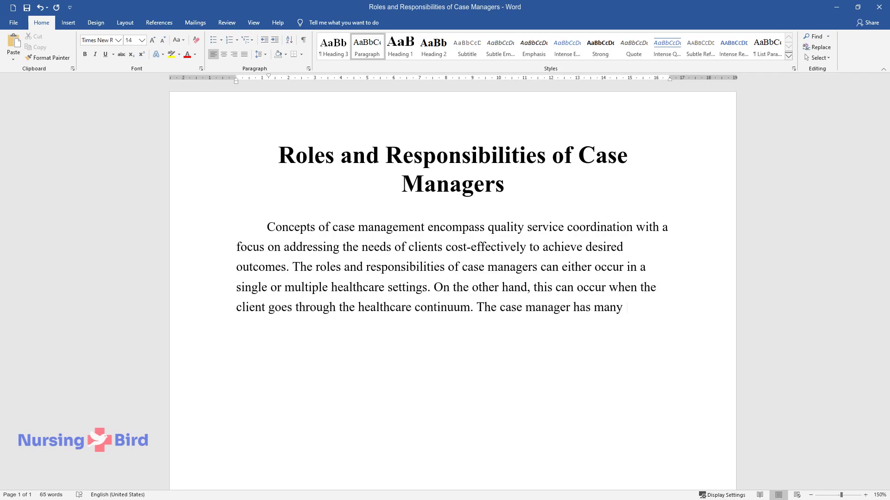
pyautogui.write('roles and responsibilities in the provision of case manageme')
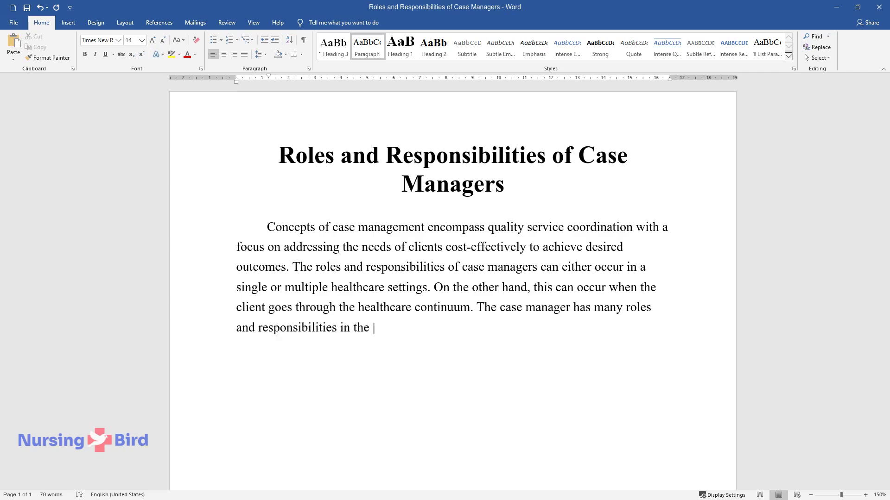
pyautogui.write('nt servic')
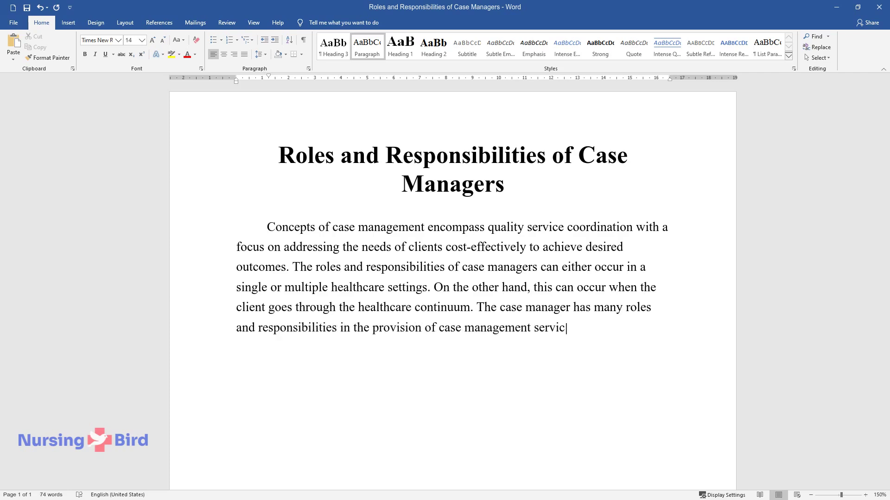
pyautogui.write('es. This is because case managemen')
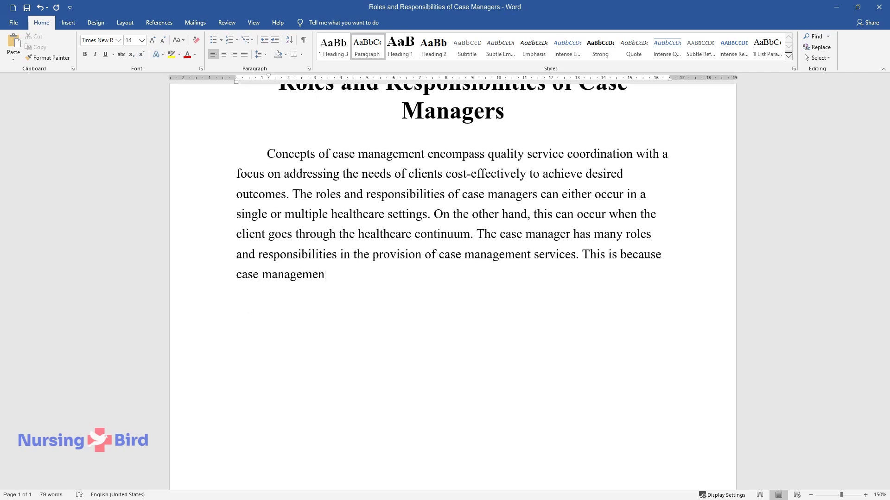
pyautogui.write('t is a process that involves assess')
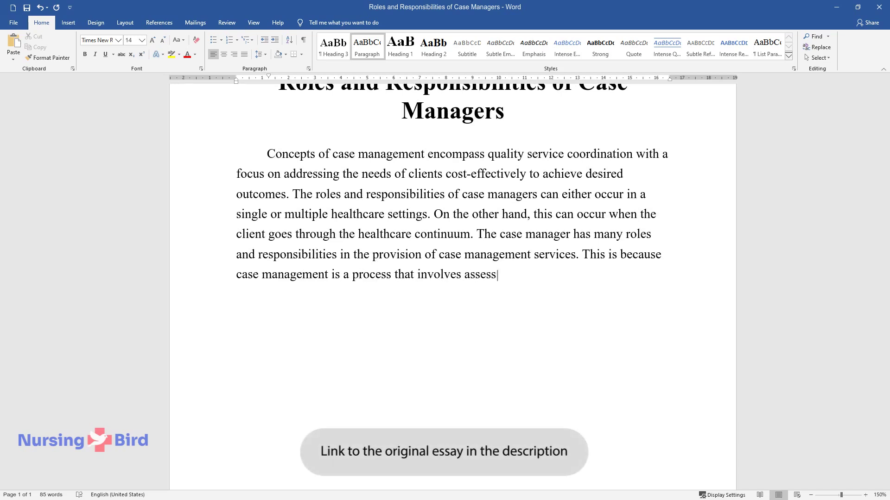
pyautogui.write('ment, planning, coordination of care, facilitation, and eval')
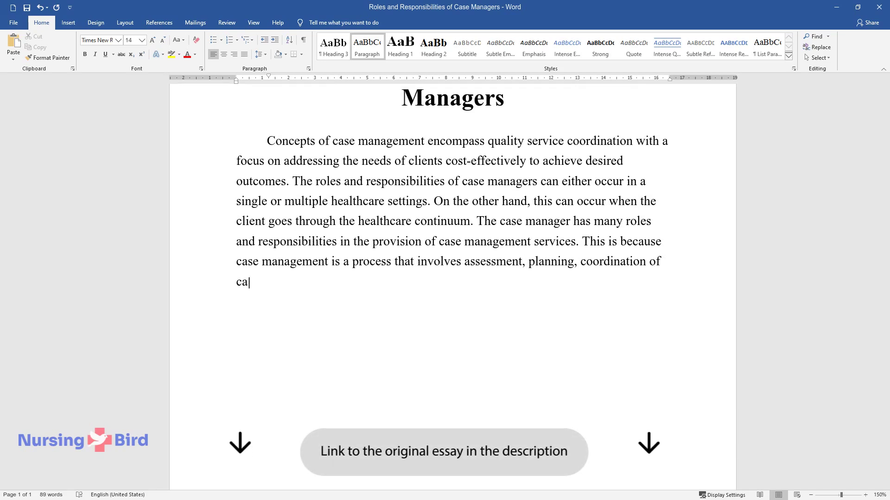
pyautogui.write('uation as')
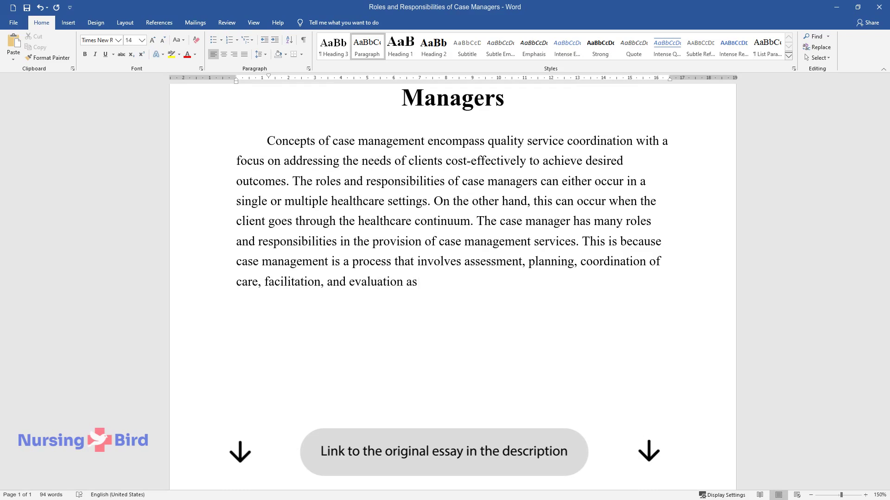
pyautogui.write(' well as advocacy for services and')
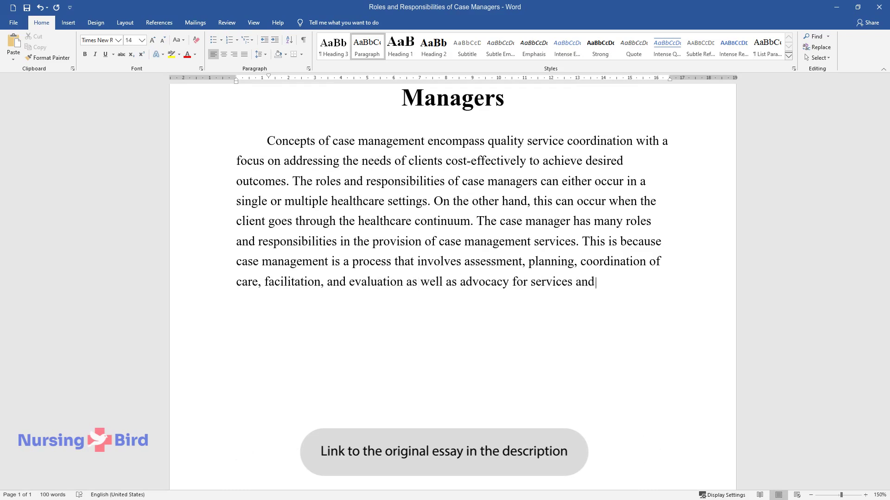
pyautogui.write(' options that meet the needs of the')
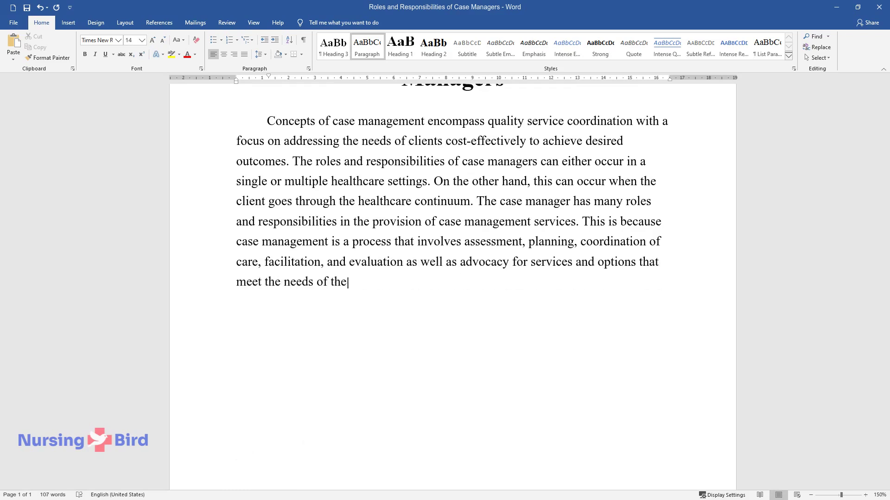
pyautogui.write(' client. This essay will discuss t')
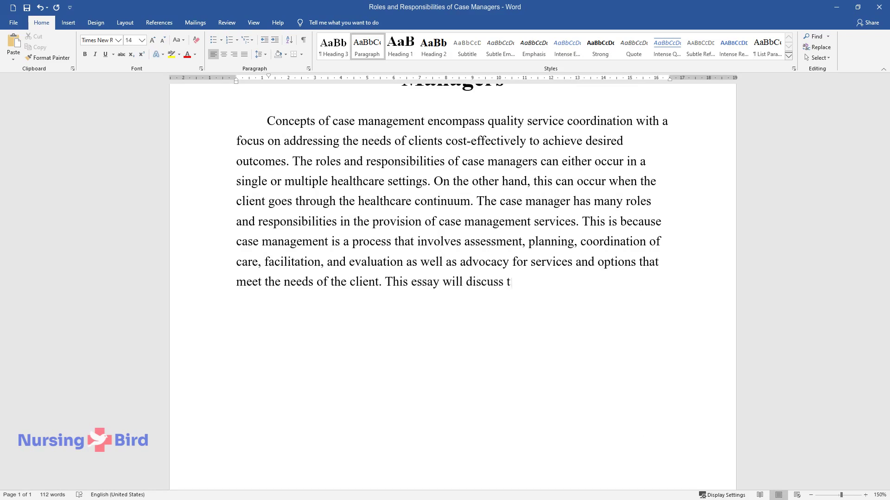
pyautogui.write('he roles and responsibilities of case manage')
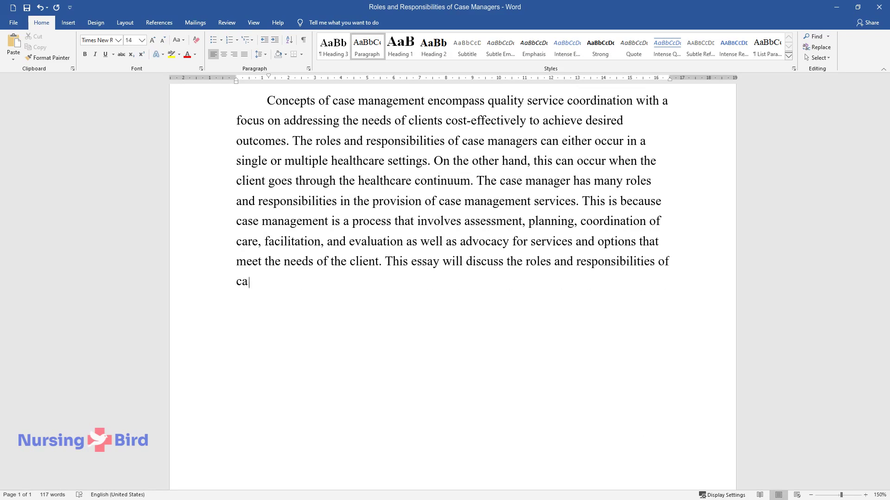
pyautogui.write('rs in the provision of he')
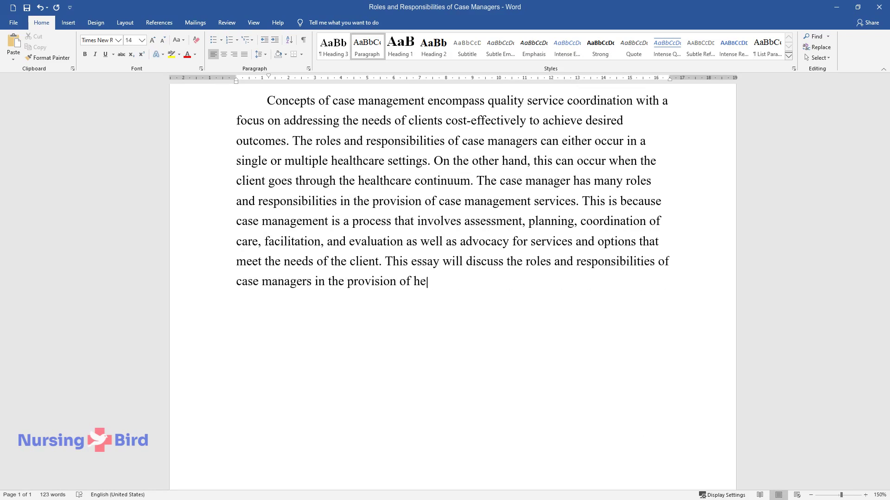
pyautogui.write('alth care.')
# - Write the paragraph 'It's the responsibility of a case manager to assess…' ending 'risks, needs, and strengths.'
pyautogui.press('Return')
pyautogui.write("It's the responsibili")
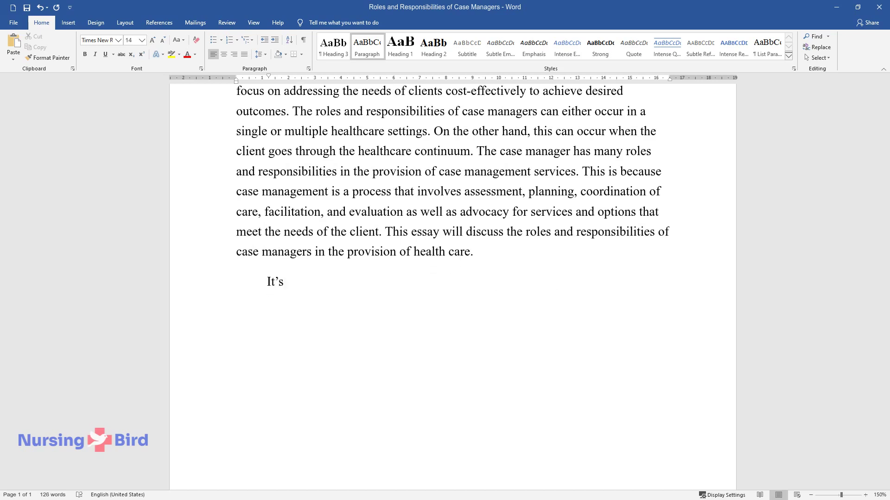
pyautogui.write('ty of a case man')
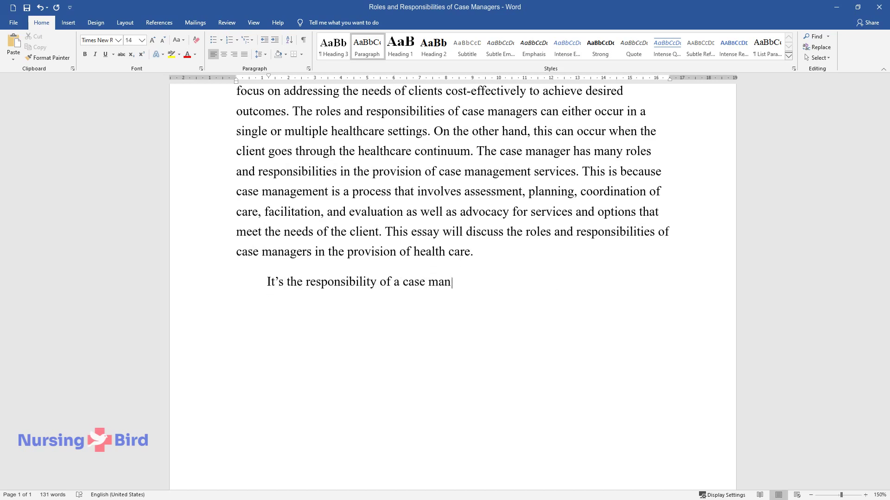
pyautogui.write('ager to assess his or her clients ')
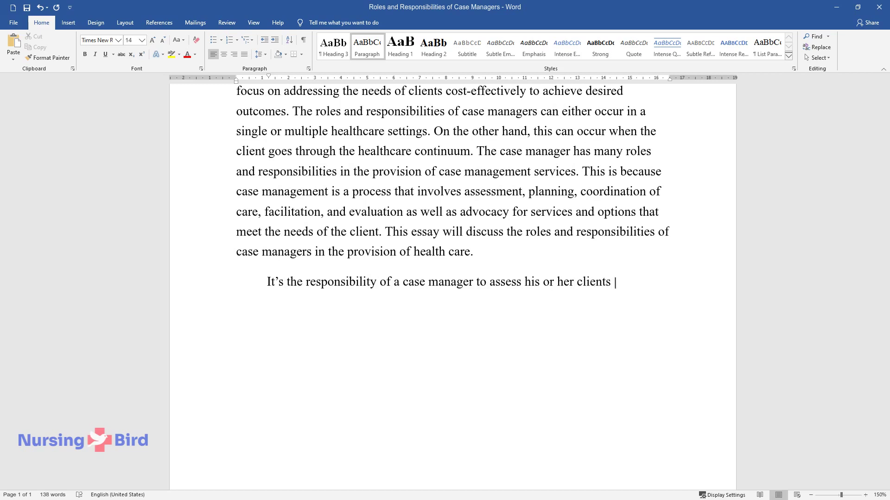
pyautogui.write('and establish their health and ps')
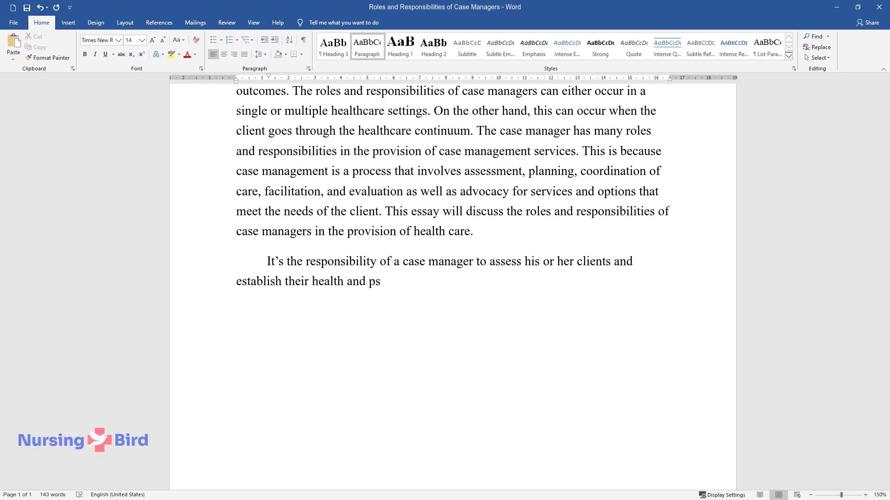
pyautogui.write('ychosocial status. Assessments may')
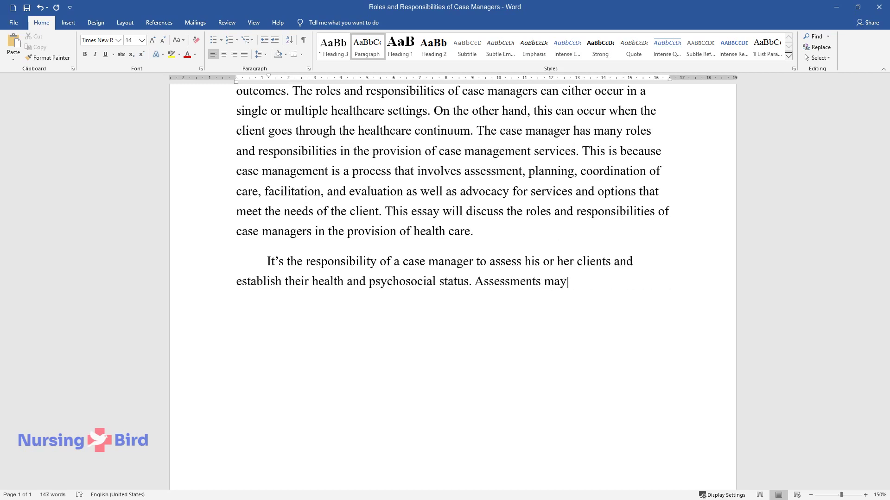
pyautogui.write(" target clients' health literacy ")
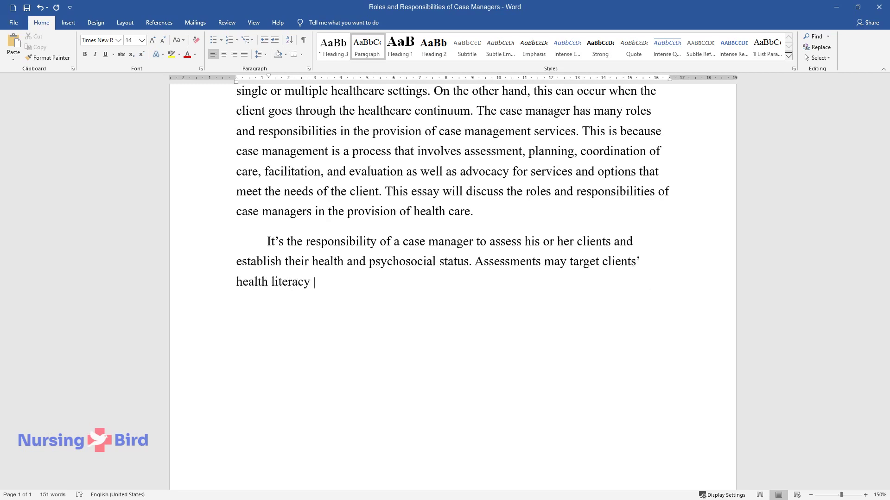
pyautogui.write('status and deficits among others.')
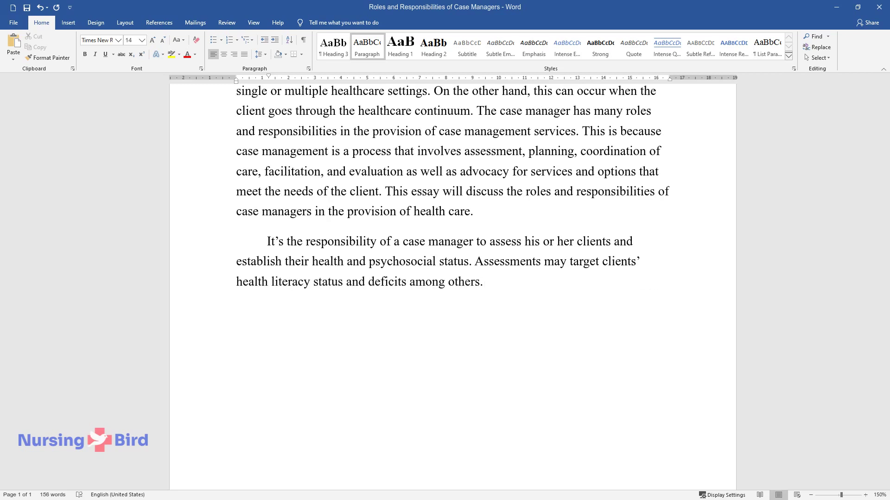
pyautogui.write(' According to Tahan, Huber, and Downey, ca')
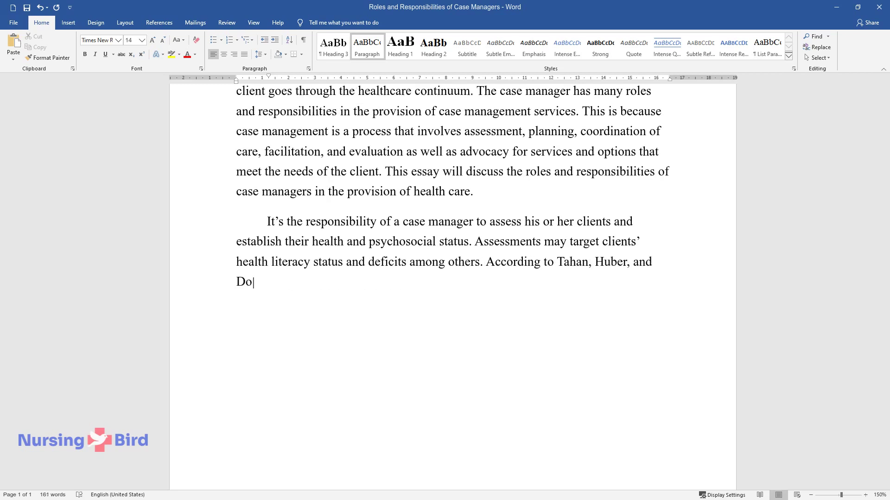
pyautogui.write('se management involves co')
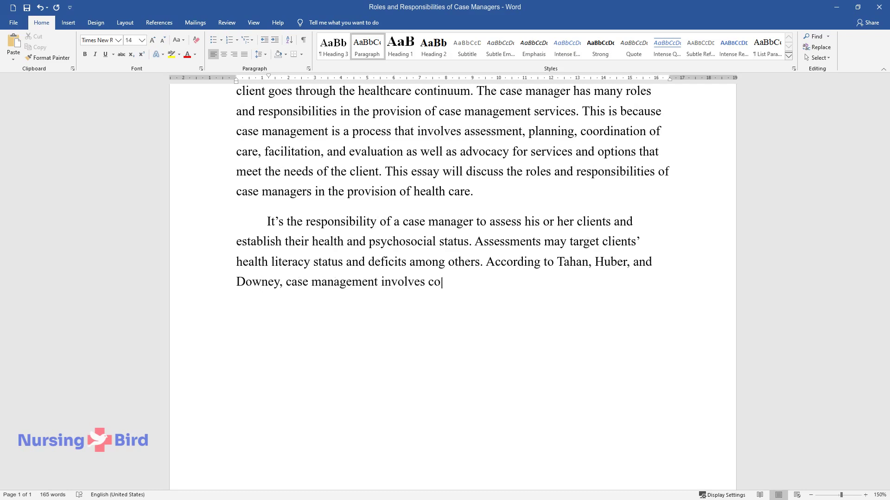
pyautogui.write('mprehensive assessments of client')
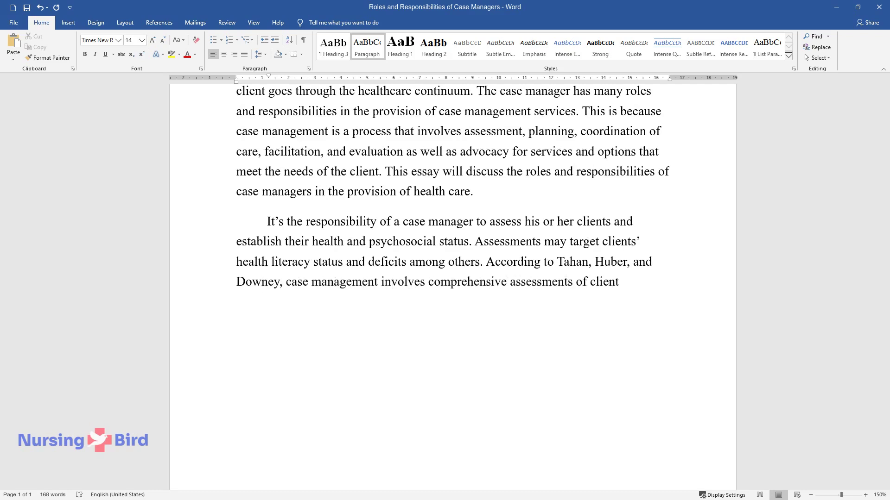
pyautogui.write("s' health and psychosocial needs among oth")
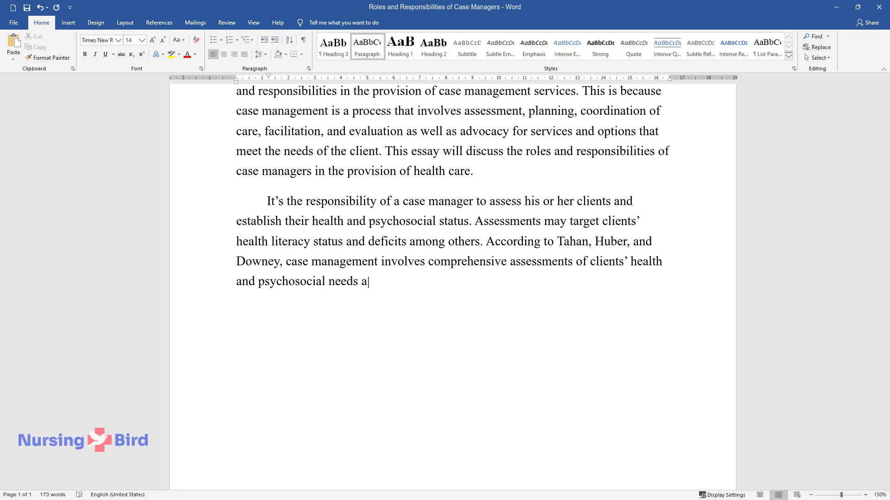
pyautogui.write('ers. More so, the case ma')
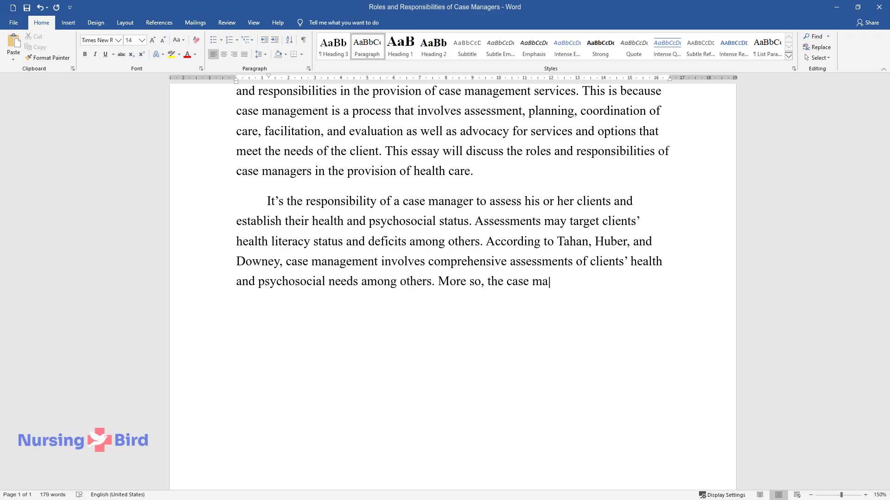
pyautogui.write("nager doesn't stop at that point.")
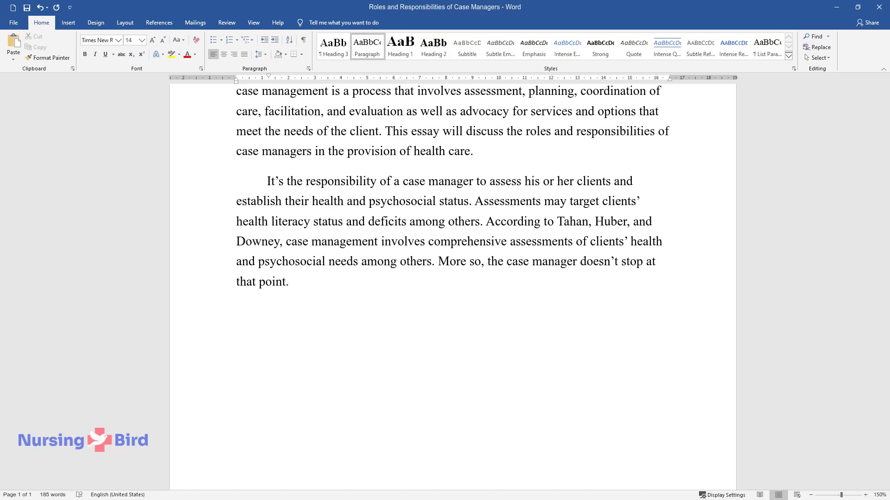
pyautogui.write(' He or she goes ahead to develop ')
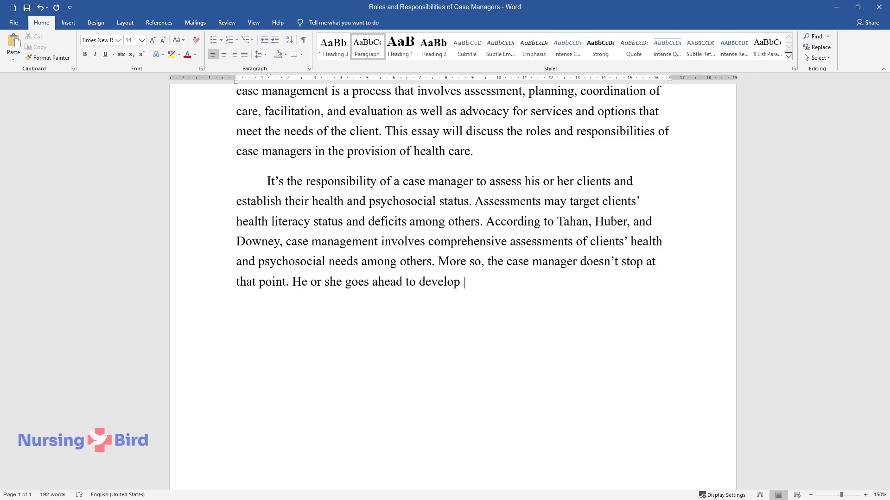
pyautogui.write('a case management plan in liaison ')
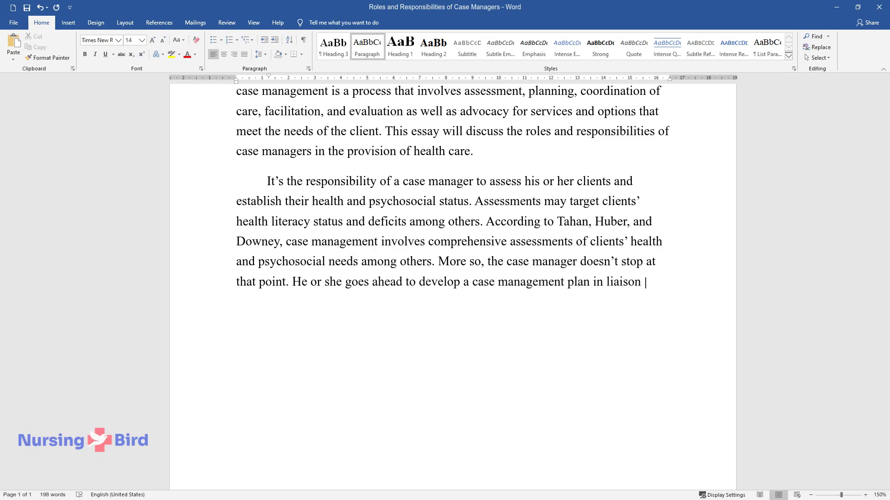
pyautogui.write('with the client, family, and care')
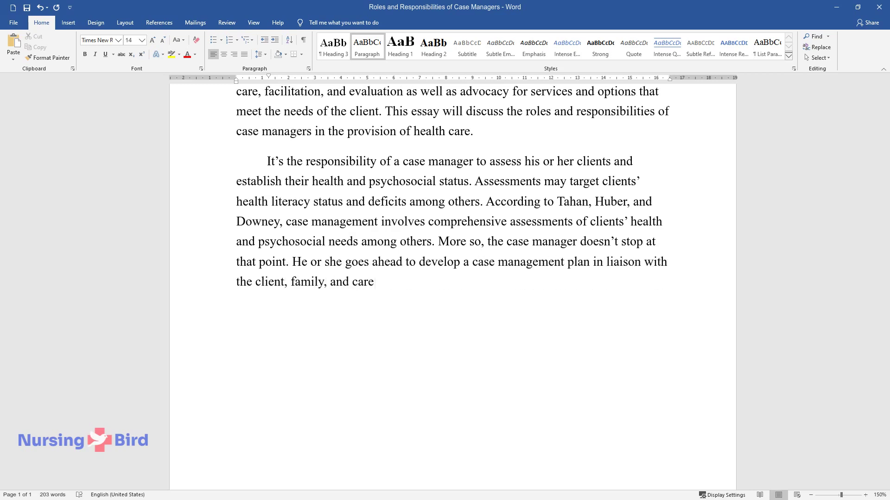
pyautogui.write('giver. Yoder-Wise asserts that cas')
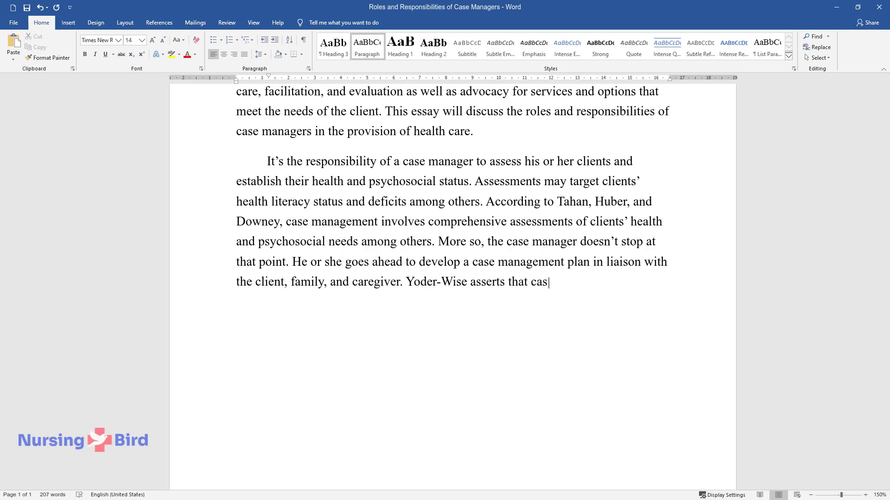
pyautogui.write('e managers have an essential role')
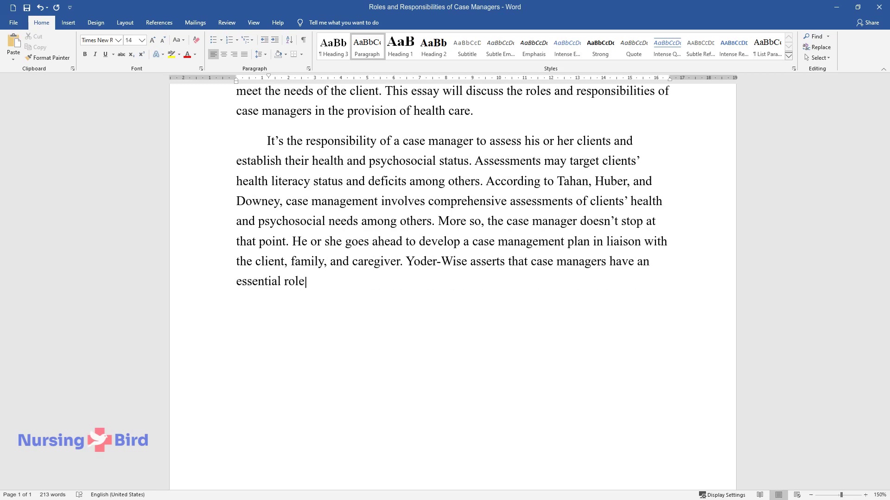
pyautogui.write(' in the provision of care since t')
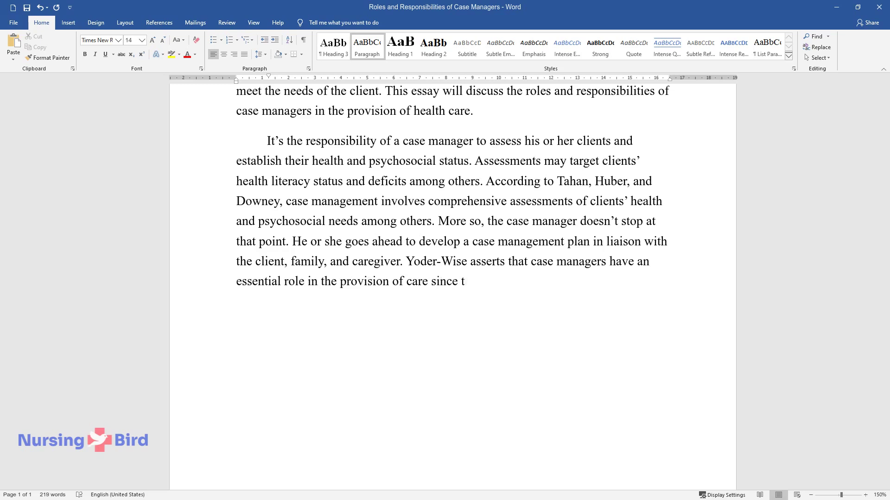
pyautogui.write("hey screen and assess the client'")
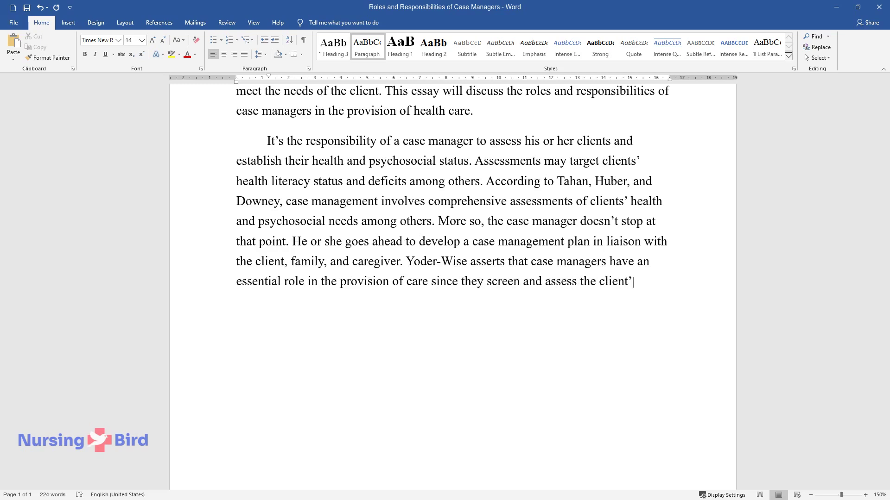
pyautogui.write('s needs through the analysis of in')
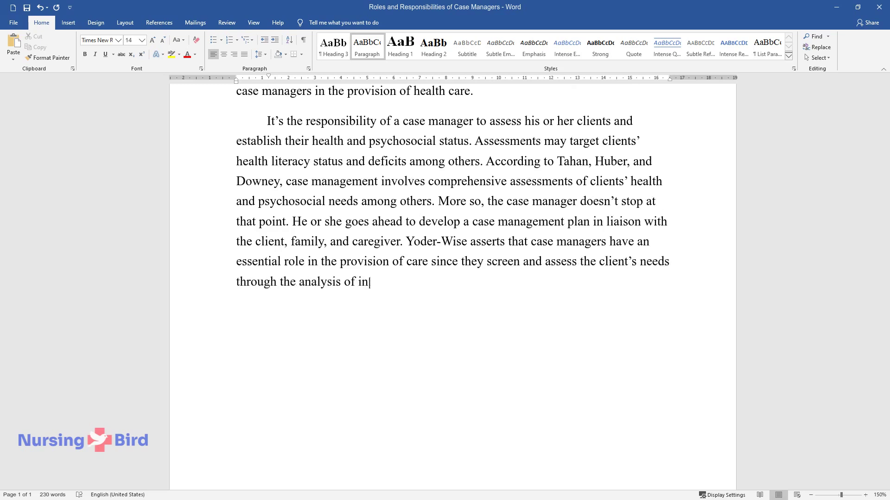
pyautogui.write('formation, which results in the p')
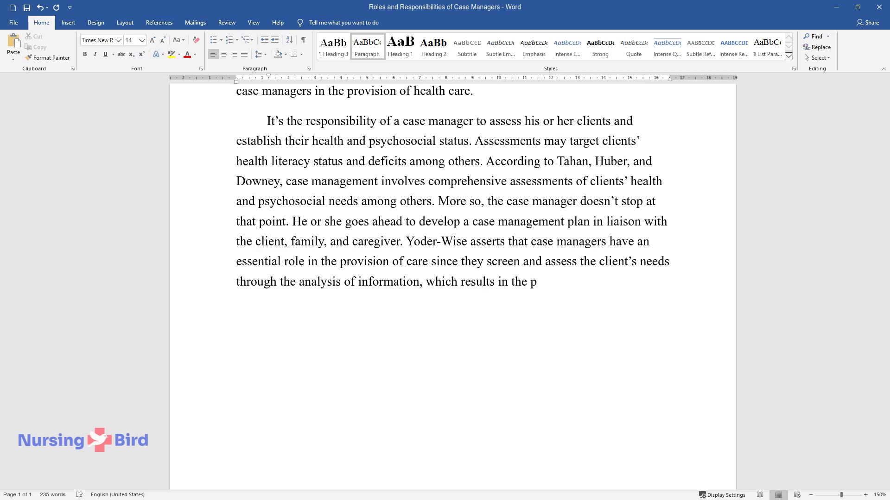
pyautogui.write('rofessional judgment of risks, ne')
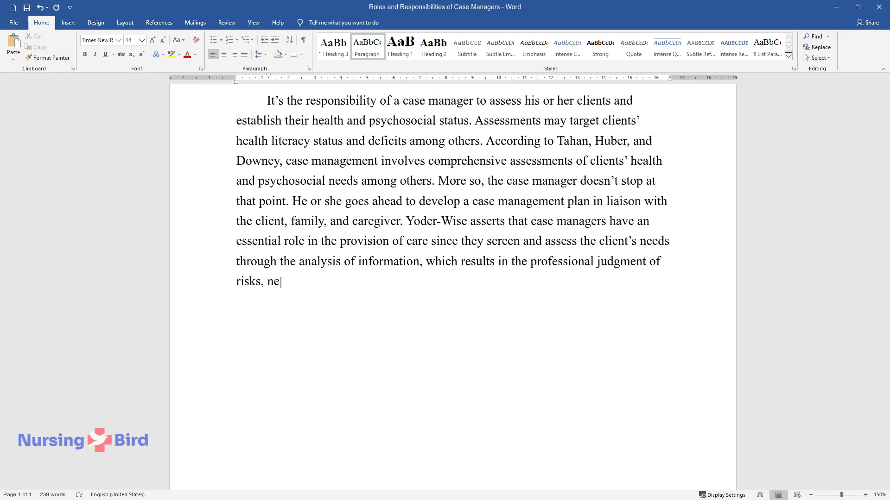
pyautogui.write('eds, and strengths.')
pyautogui.press('Return')
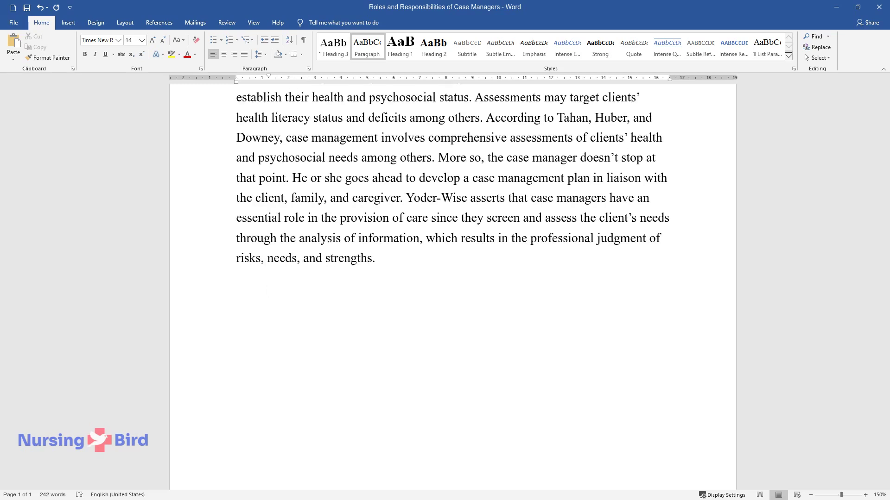
# - Type the case-planning paragraph 'Thereafter, the case management plans with the client, his or her family…'
pyautogui.write('Thereafter, the case management plans with the client, his or')
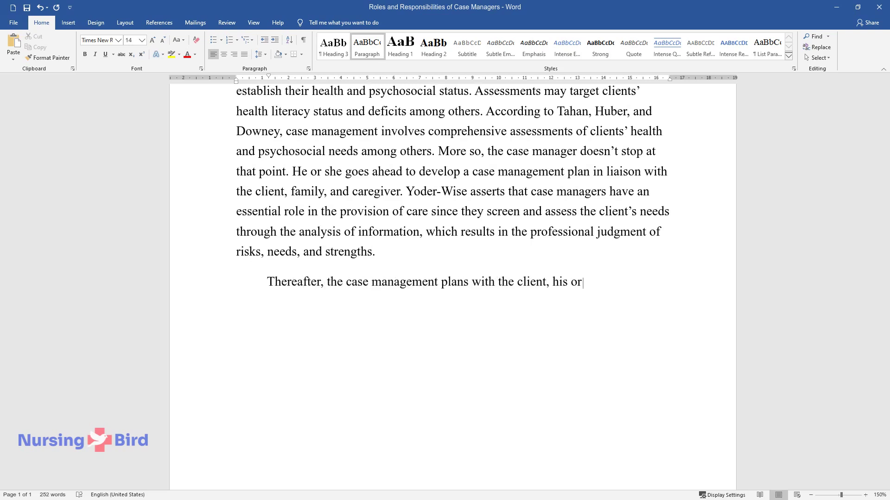
pyautogui.write(' her family, caregivers, payer, a')
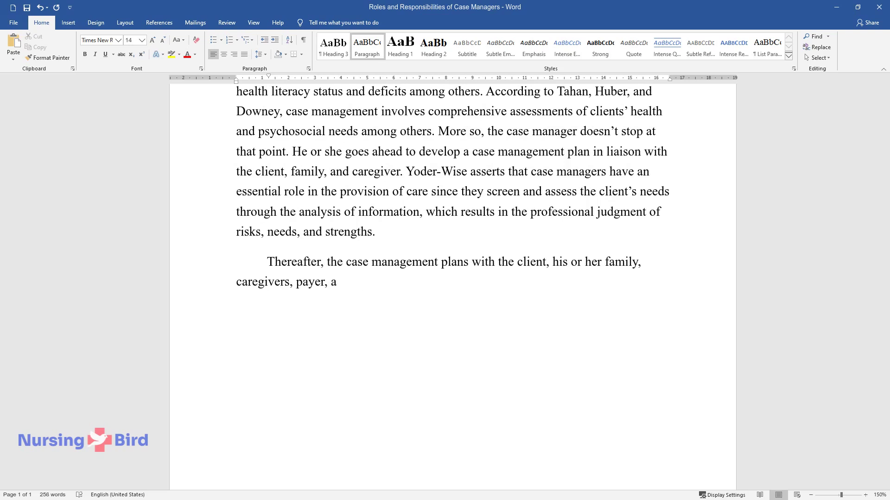
pyautogui.write('nd the community as a whole. The p')
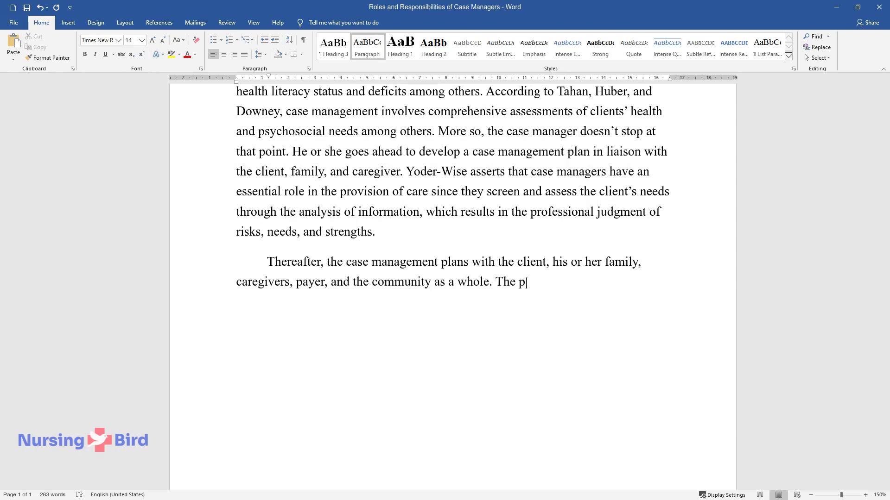
pyautogui.write('lan aims at maximizing healthcare quality to achiev')
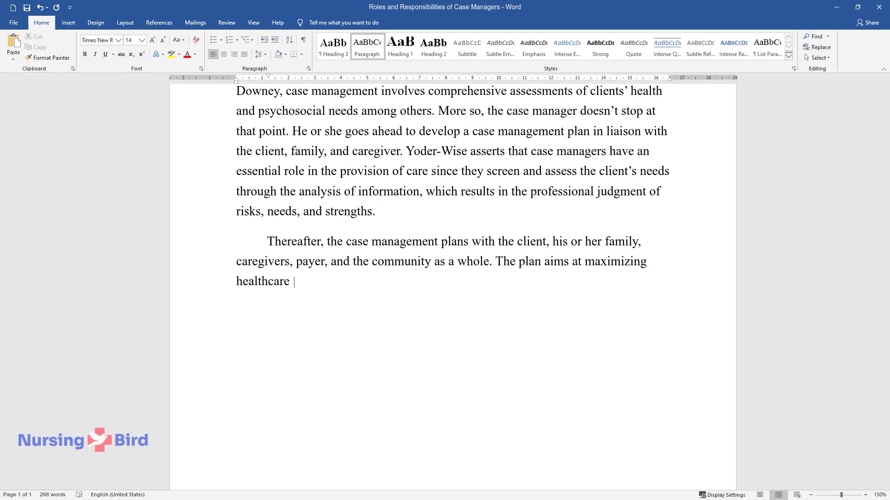
pyautogui.write('e cost-effective')
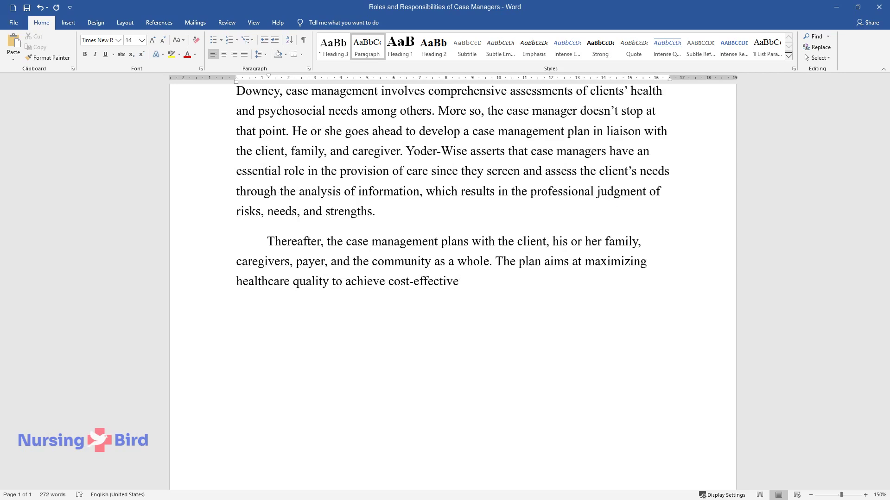
pyautogui.write(' outcomes. Case planning is key in ')
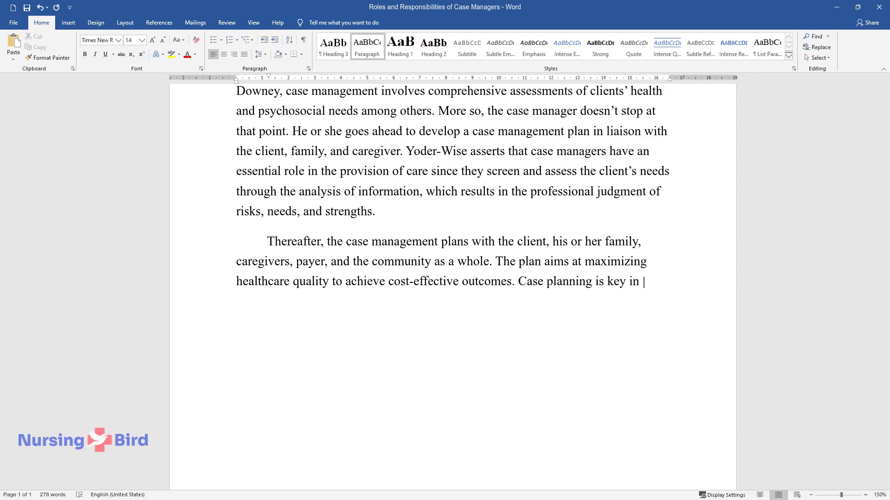
pyautogui.write('determining the goals and objectiv')
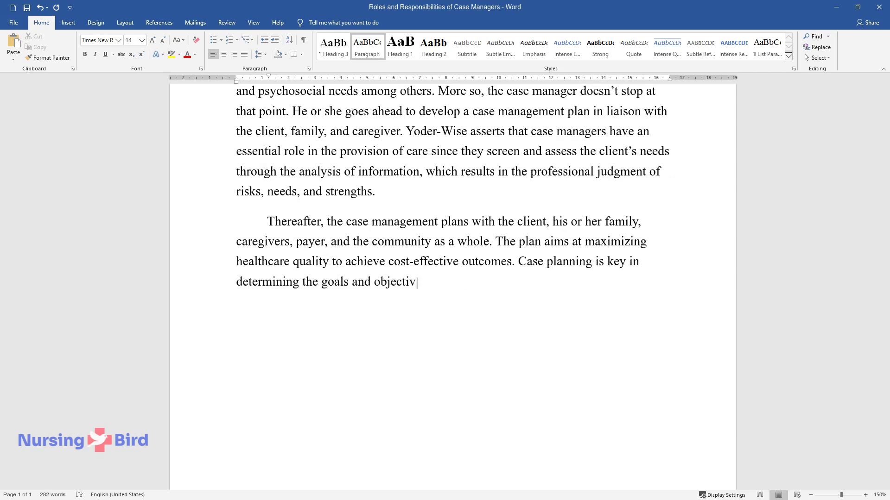
pyautogui.write('es of care. Such involves the iden')
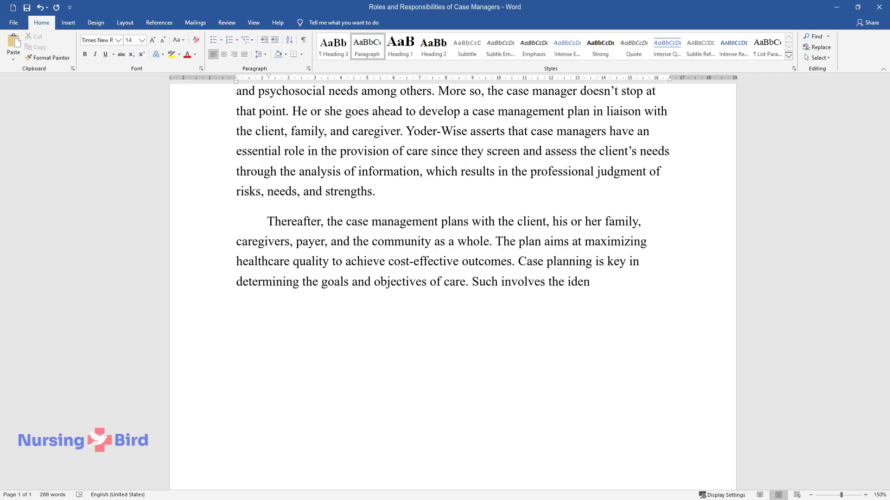
pyautogui.write('tification of strategies t')
pyautogui.write('o addres')
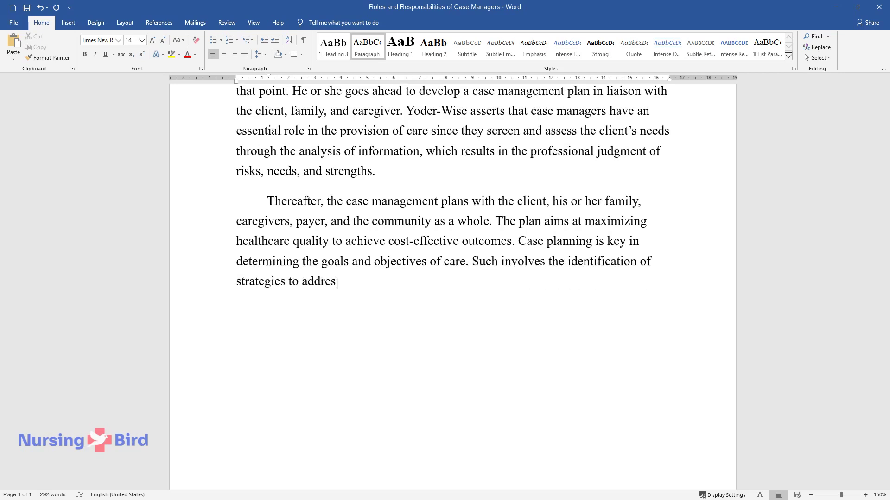
pyautogui.write('s the emotional, social, and physi')
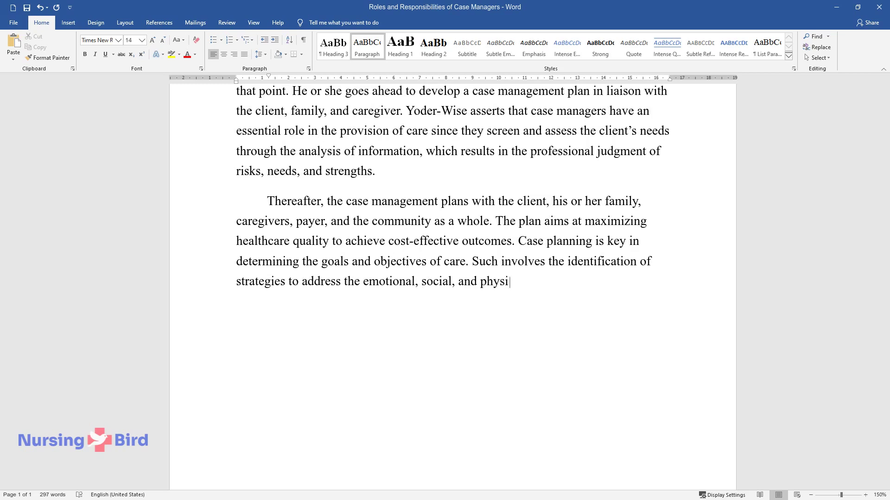
pyautogui.write('cal needs of the client. Since th')
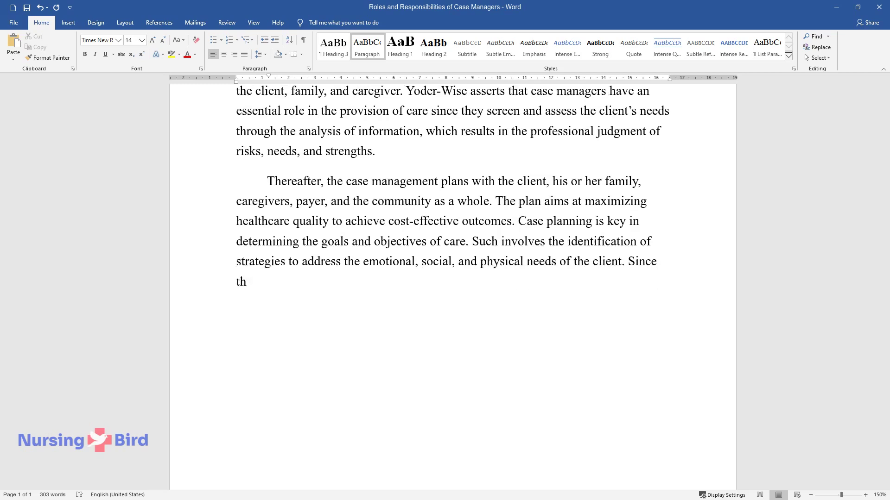
pyautogui.write('is is an interactive process, all ')
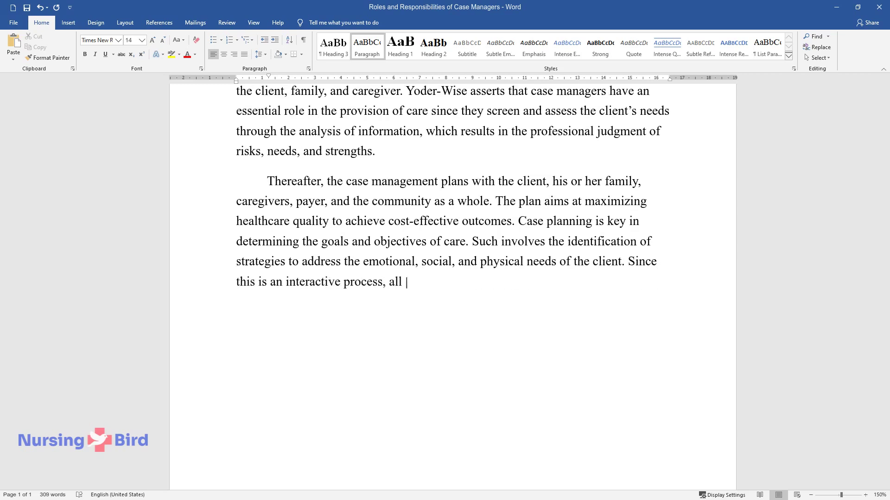
pyautogui.write('the stakeholders should play their')
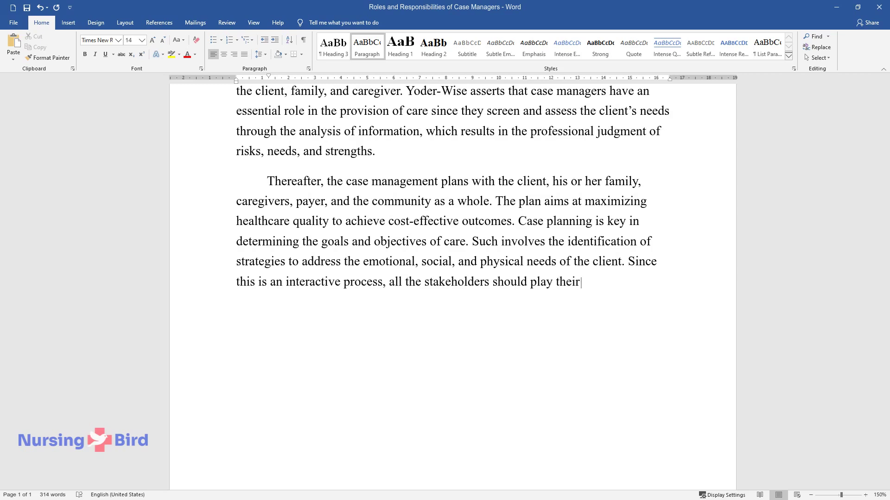
pyautogui.write(' respective roles under the influe')
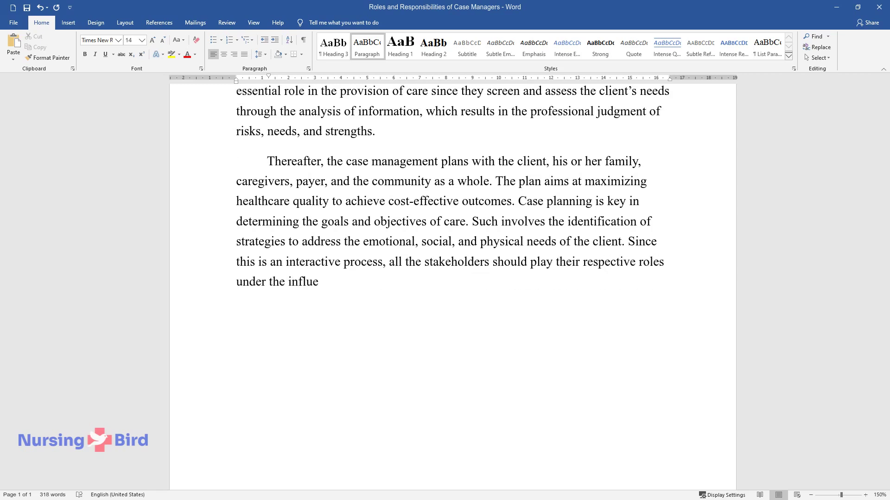
pyautogui.write('nce of the case manager. In the wh')
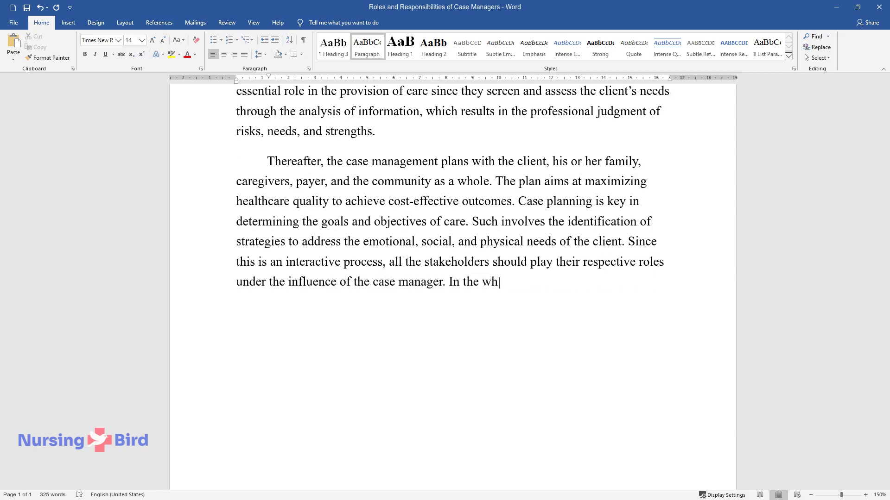
pyautogui.write('ole process of planning, the manager facil')
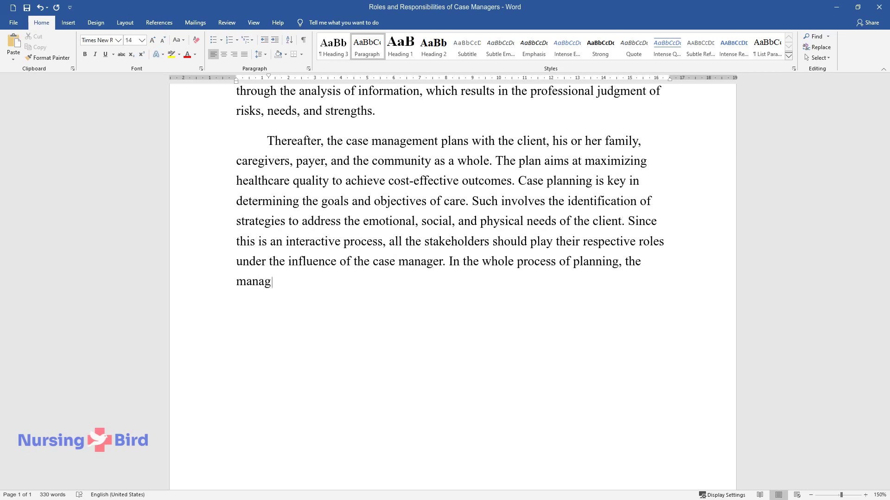
pyautogui.write('itates coordination and co')
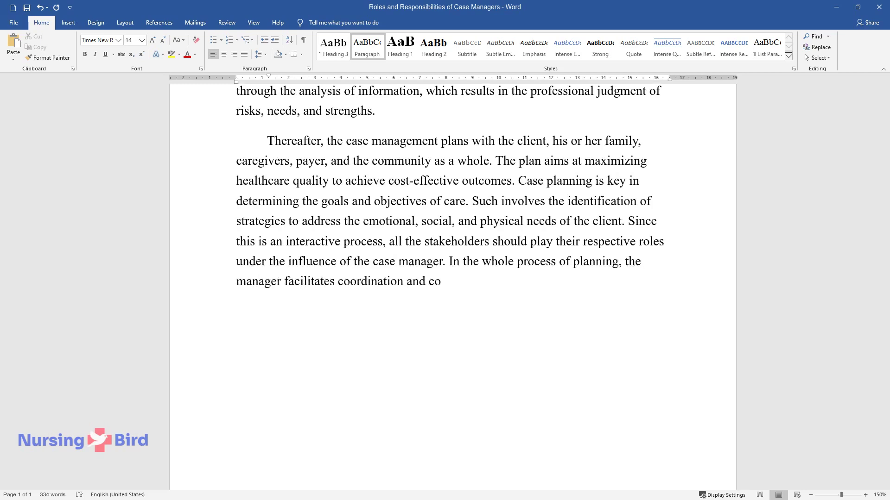
pyautogui.write('mmunication among members such as ')
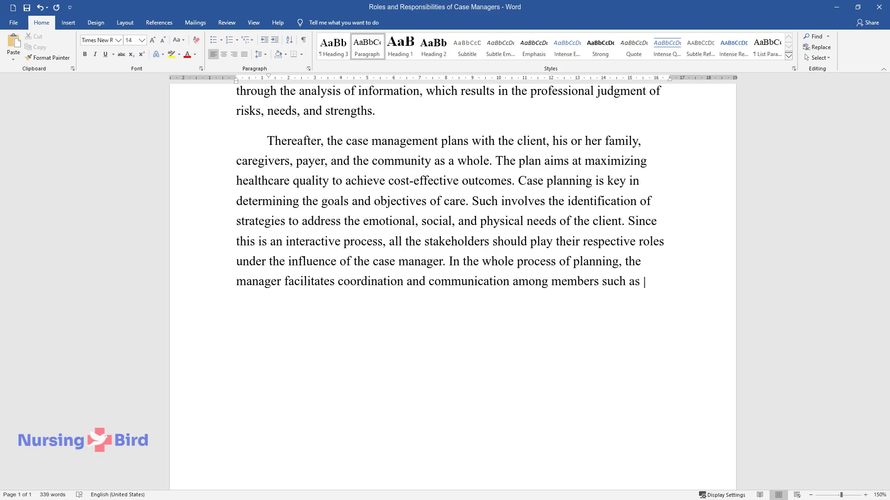
pyautogui.write('the client and care providers to m')
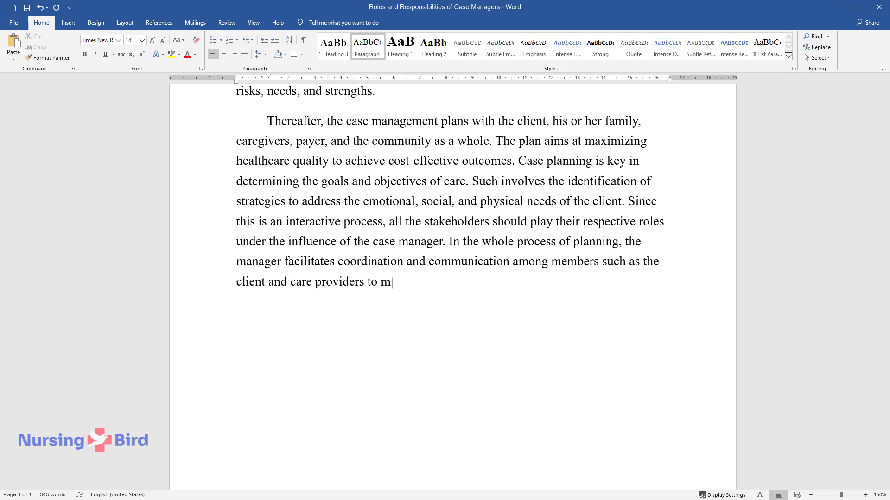
pyautogui.write('ake therapeutic decisions.')
# - Write the paragraph 'Furthermore, the responsibility of educating the client…' ending 'met as planned.'
pyautogui.press('Return')
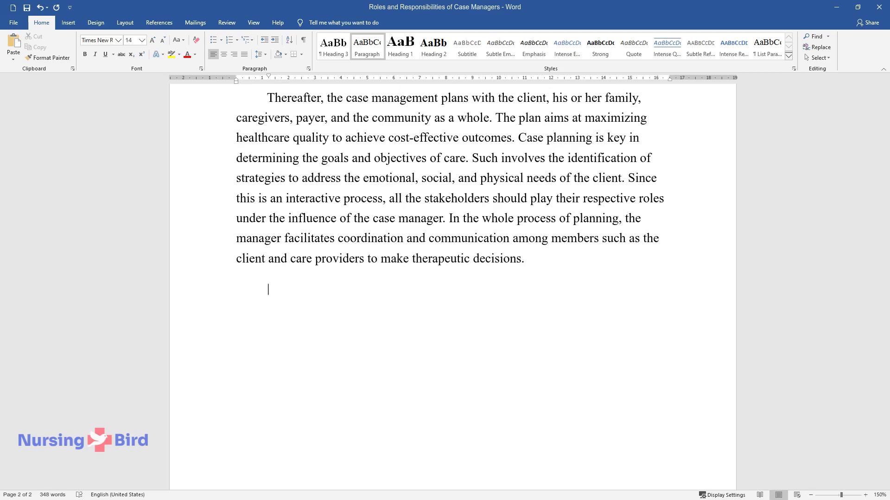
pyautogui.write('Furthermore, the re')
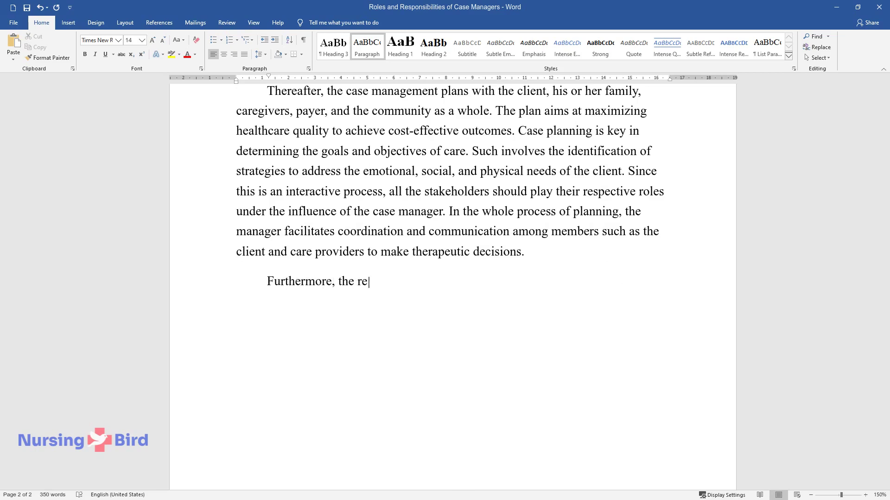
pyautogui.write('sponsibility of educating the clie')
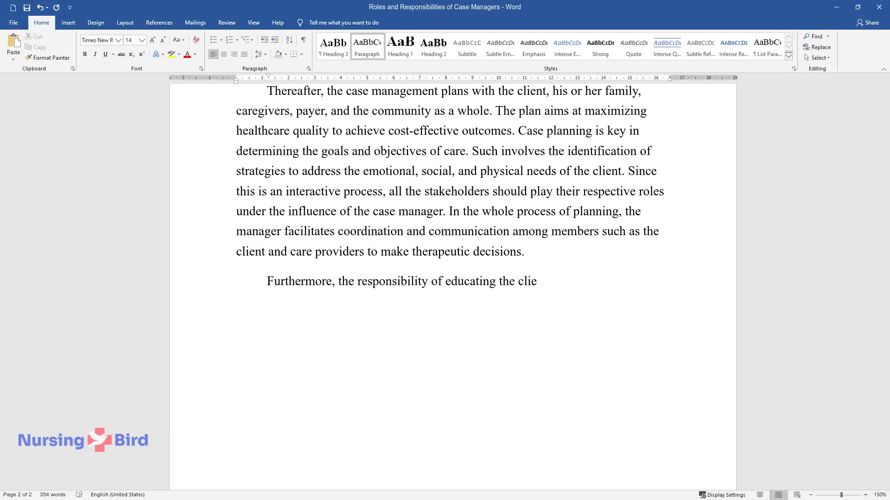
pyautogui.write('nt and members of the healt')
pyautogui.write('h care t')
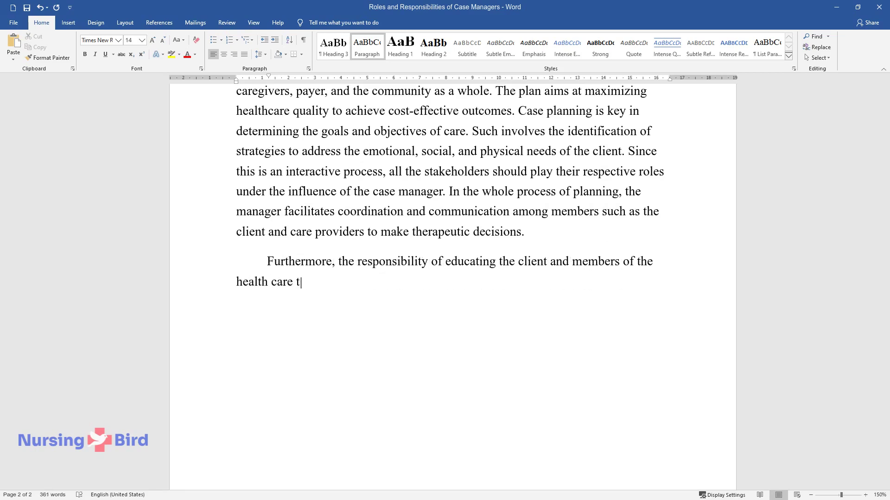
pyautogui.write('eam on numerous matters is the wor')
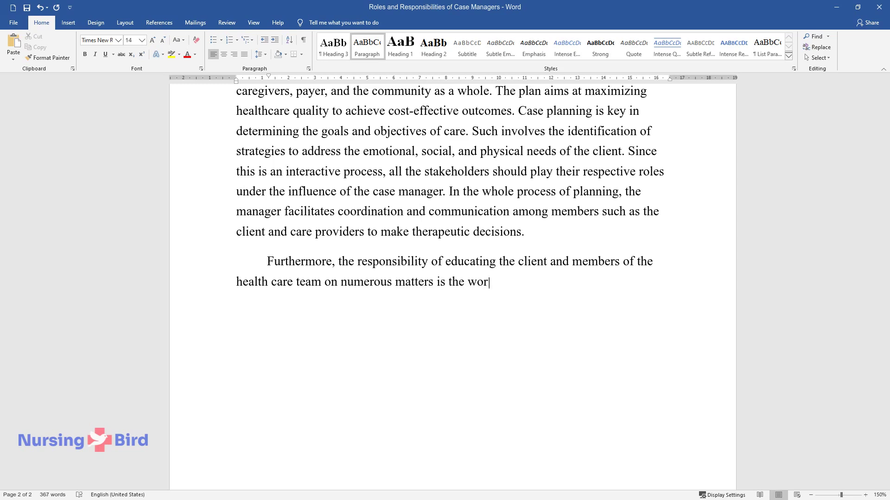
pyautogui.write('k of case managers. Education dwell')
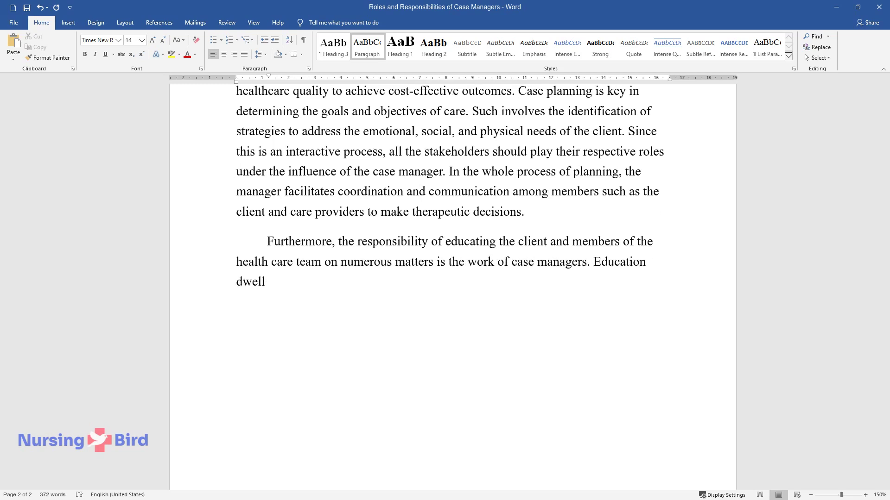
pyautogui.write('s on matters like community resour')
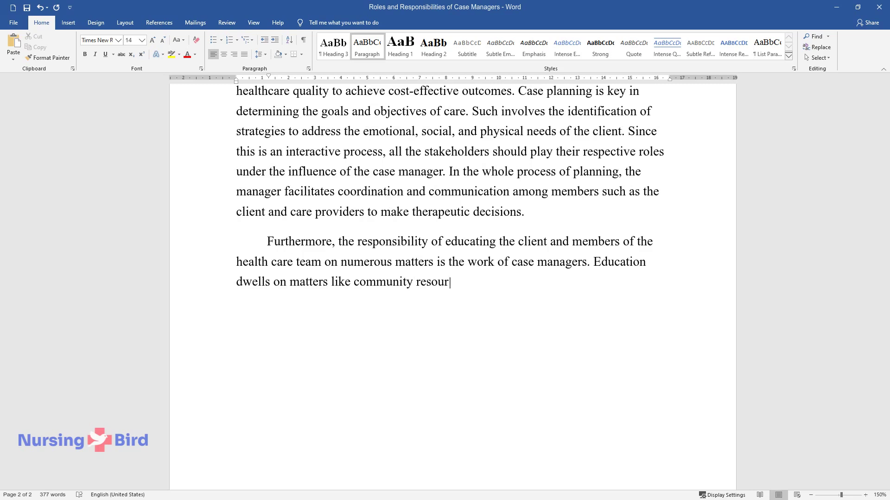
pyautogui.write('ces, treatment options available, ')
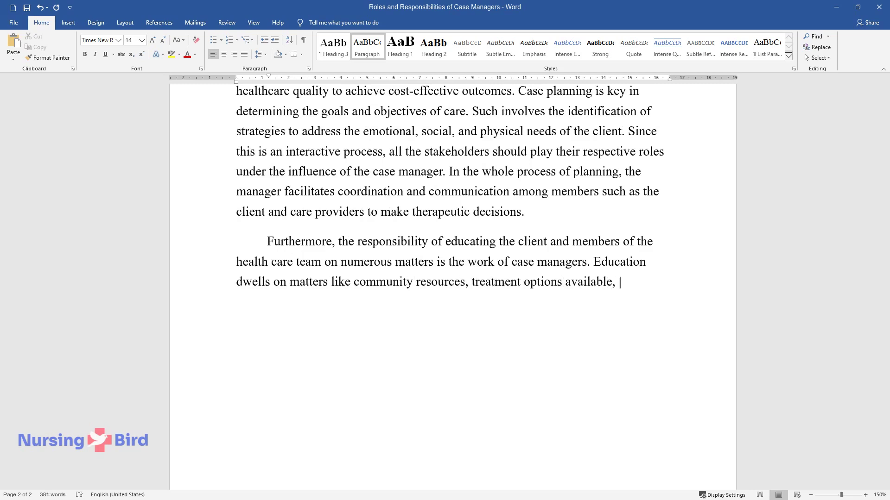
pyautogui.write('case management, insurance benefit')
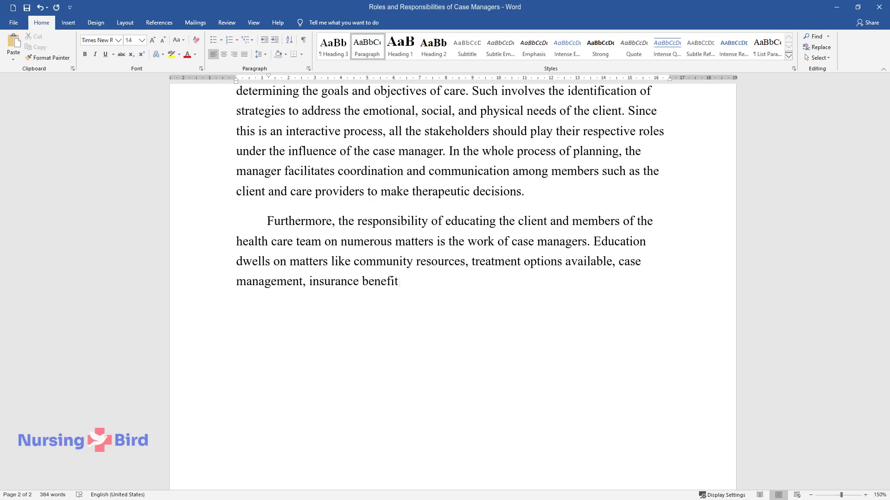
pyautogui.write('s, and psychosocial concerns. The ai')
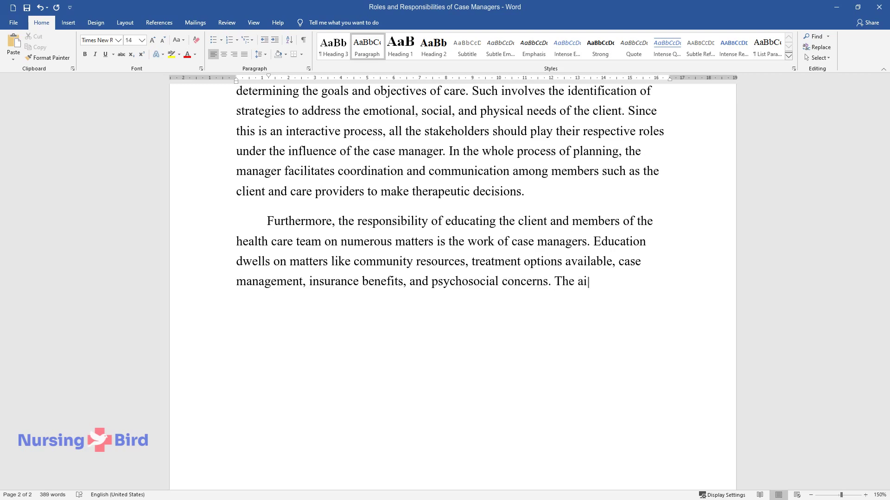
pyautogui.write('m of this is to ensure that qualit')
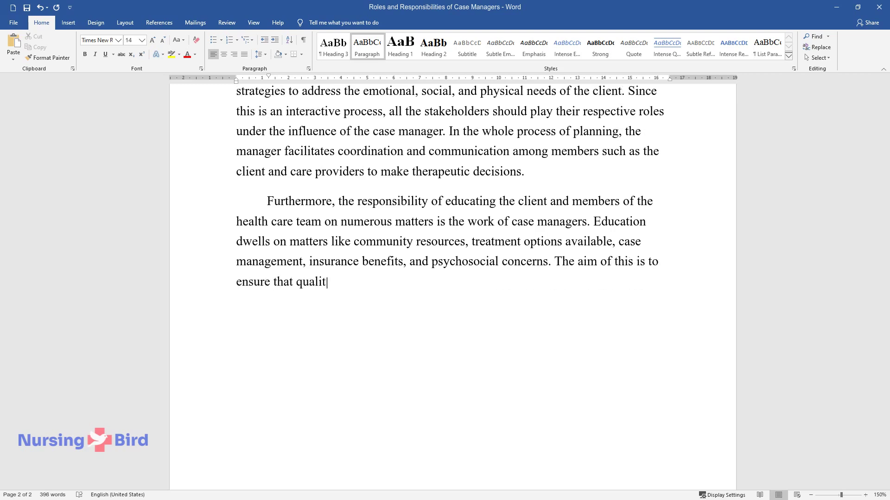
pyautogui.write('y decisions are made on an informe')
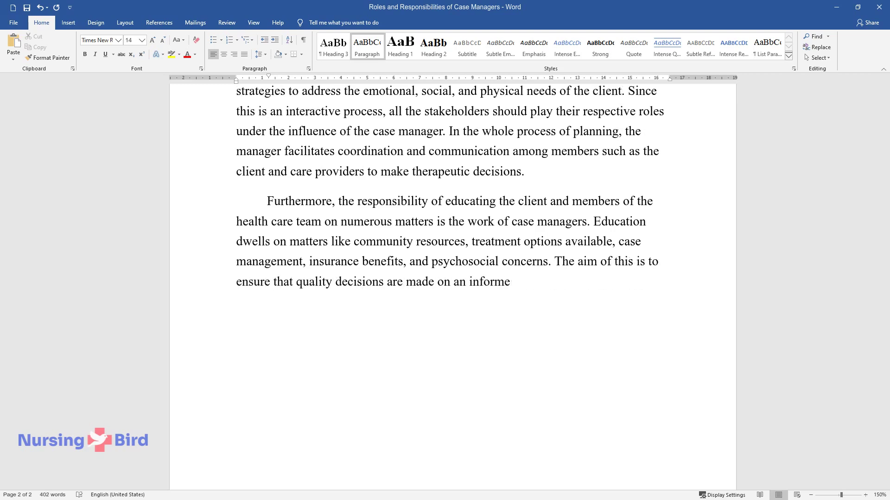
pyautogui.write('d and timely basis. In doing all th')
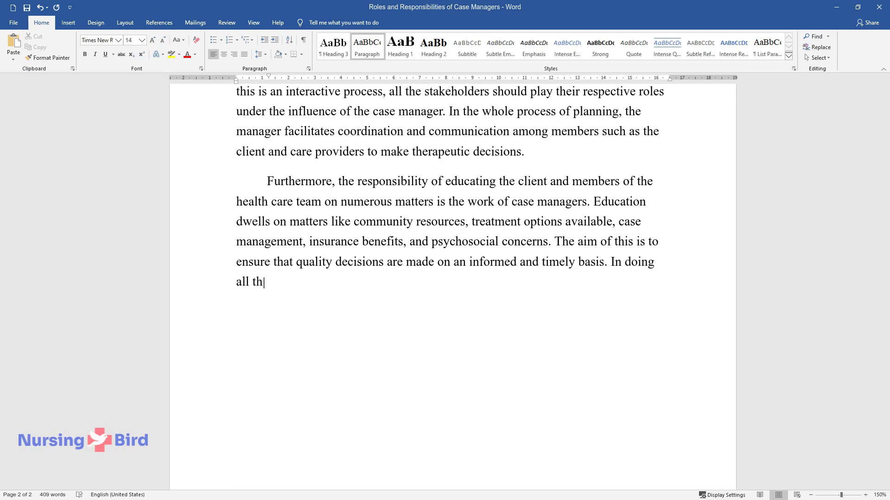
pyautogui.write('is, the main role is to implement ')
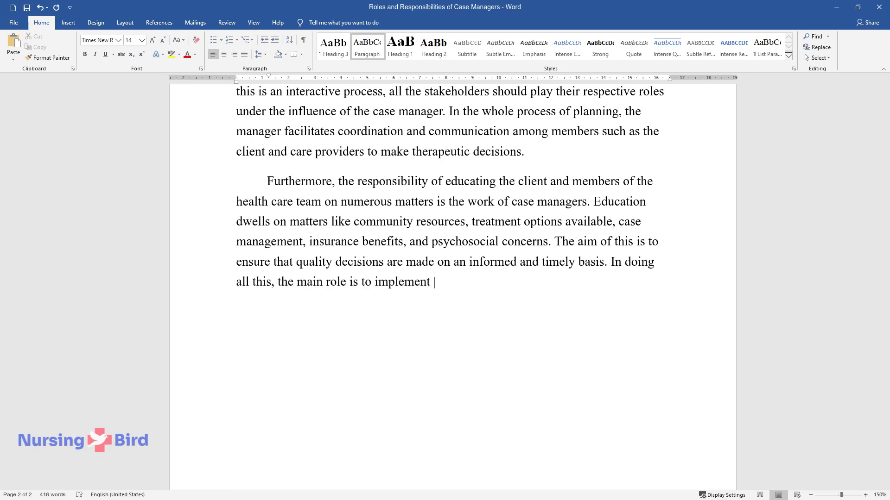
pyautogui.write('the case management roles. That is')
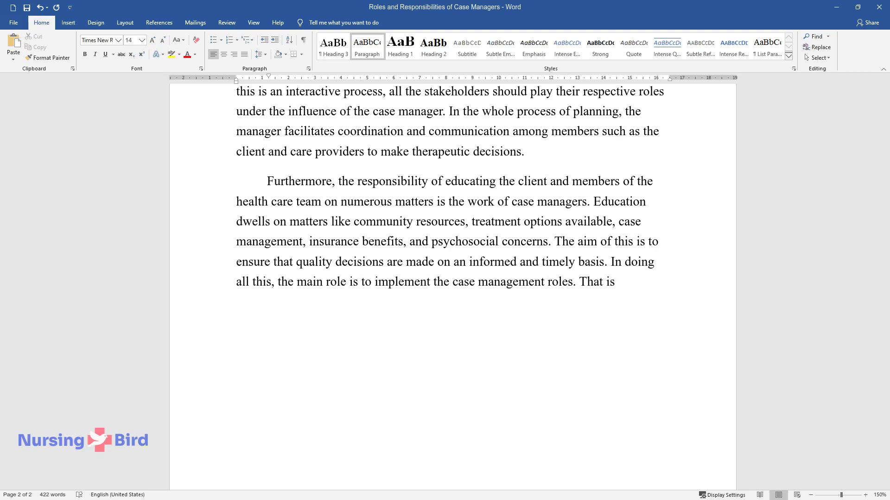
pyautogui.write(' through the provision and or arran')
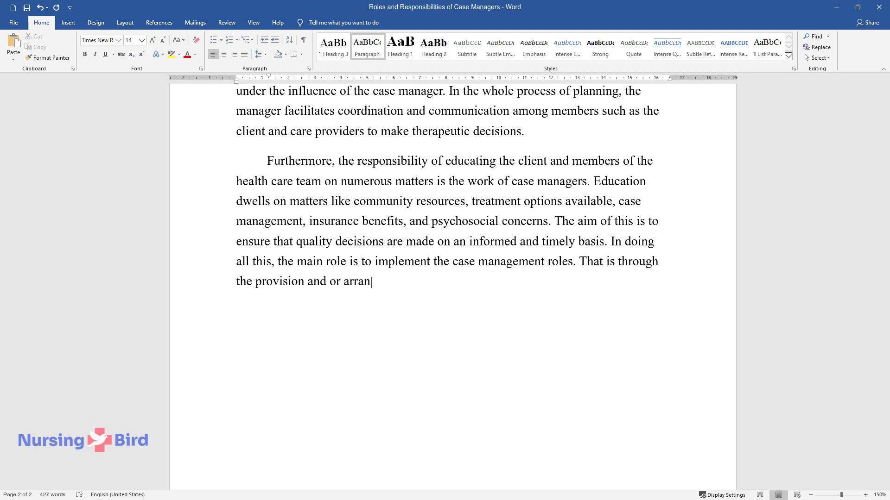
pyautogui.write('gement of case management services ')
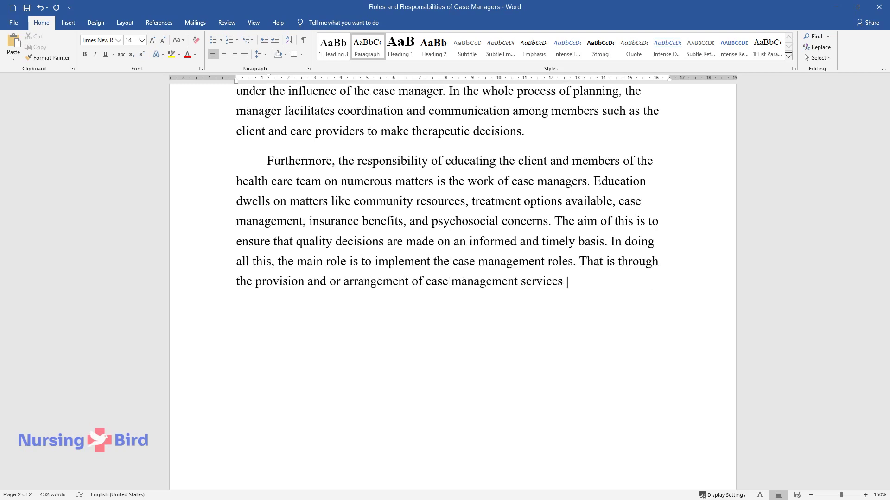
pyautogui.write('with the use of existing resources')
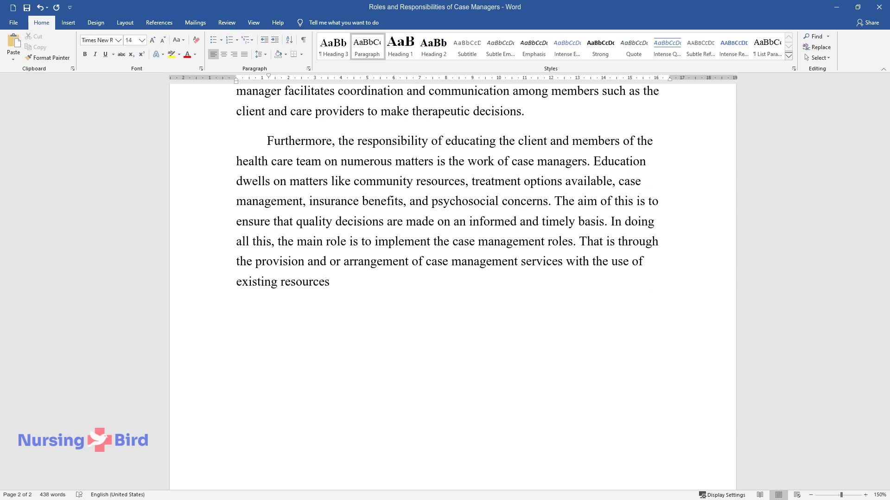
pyautogui.write(' to meet the planned goals. In doin')
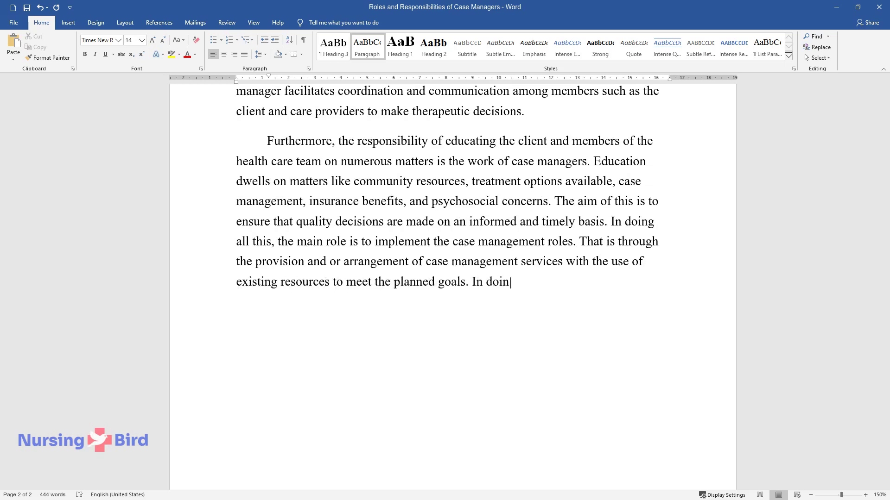
pyautogui.write('g this, the client communicates with the case manage')
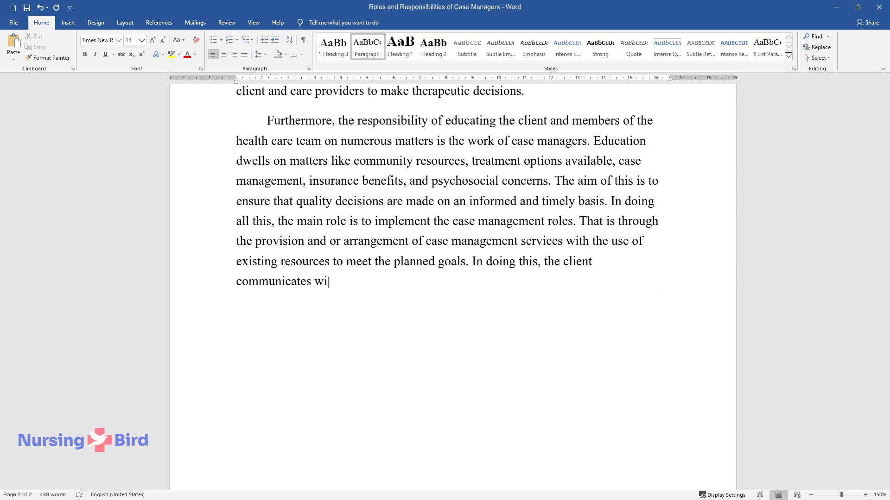
pyautogui.write('r to ascertain if')
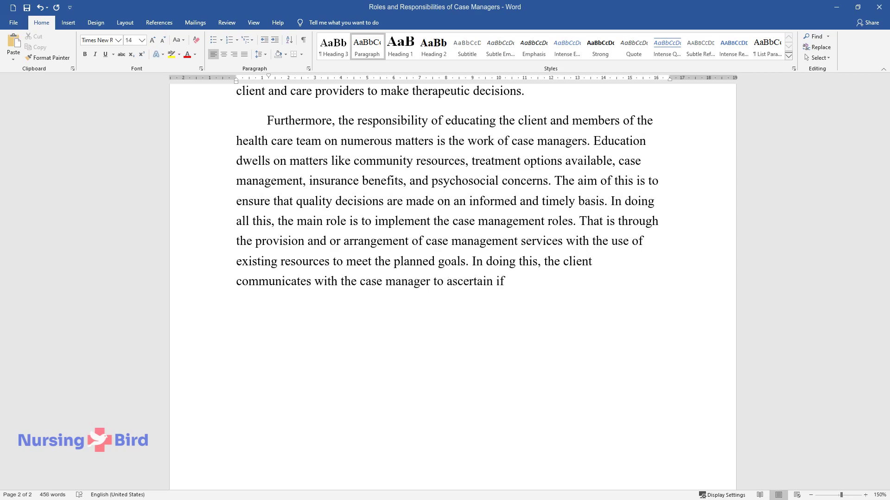
pyautogui.write(' the needs are being met as planned.')
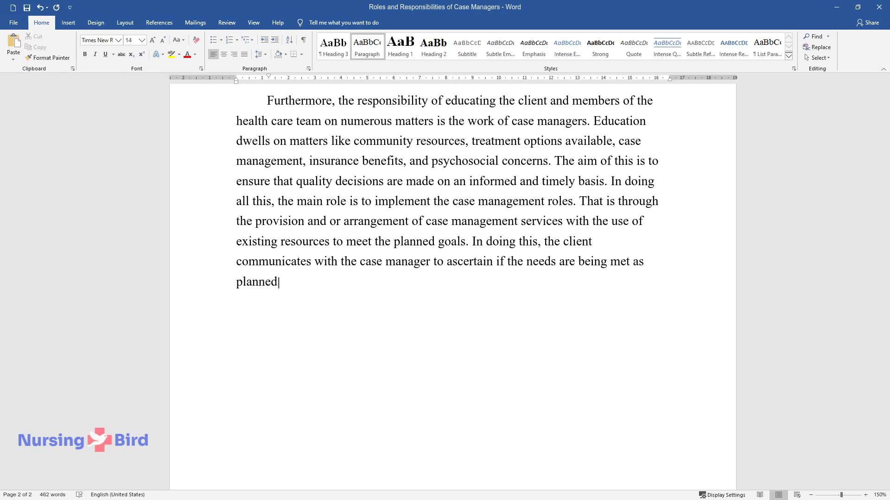
pyautogui.press('Return')
# - Write the monitoring paragraph 'Most cases can fail to advance as…' ending 'from the beginning.'
pyautogui.write('Most c')
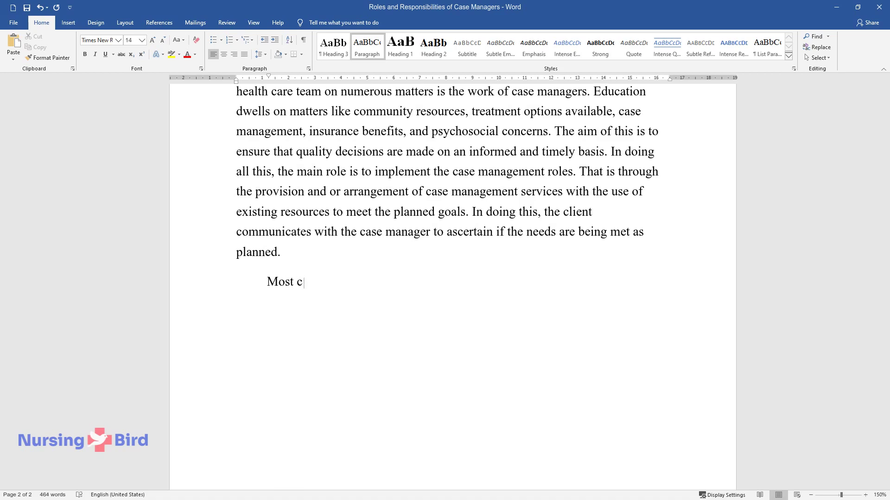
pyautogui.write('ases can fail to advance as intended')
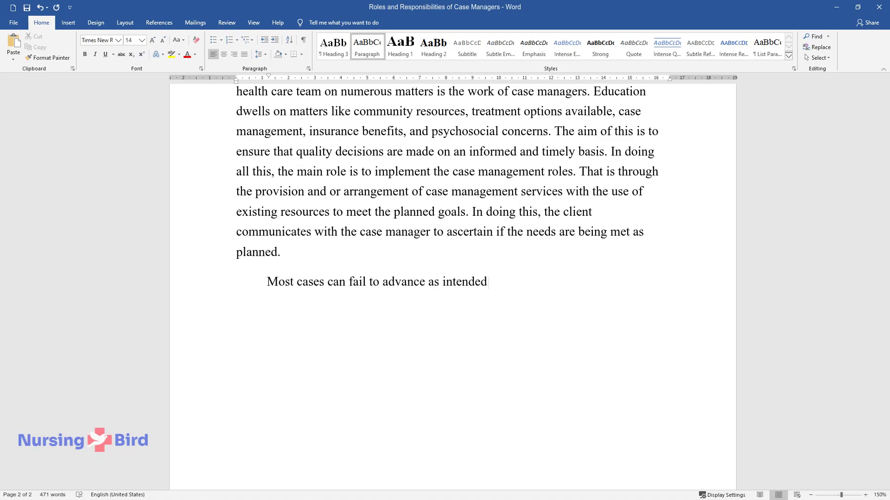
pyautogui.write('because of monitoring challenges. I')
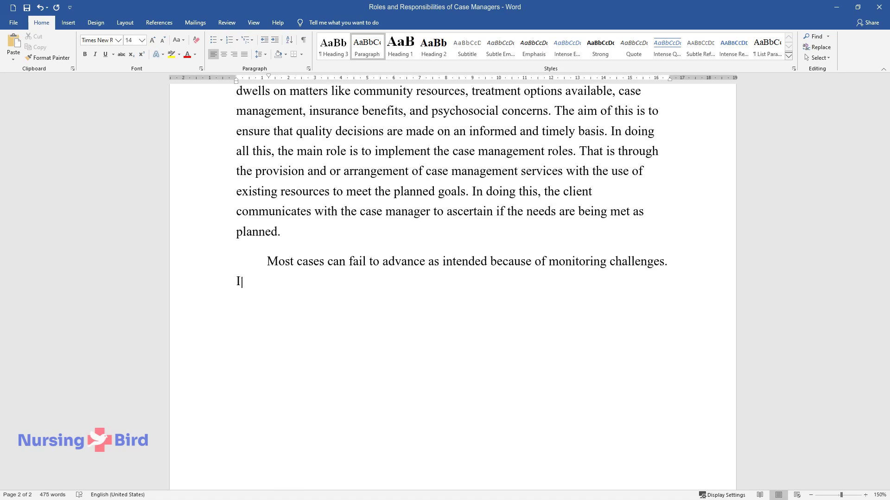
pyautogui.write('t is the responsibility of the case m')
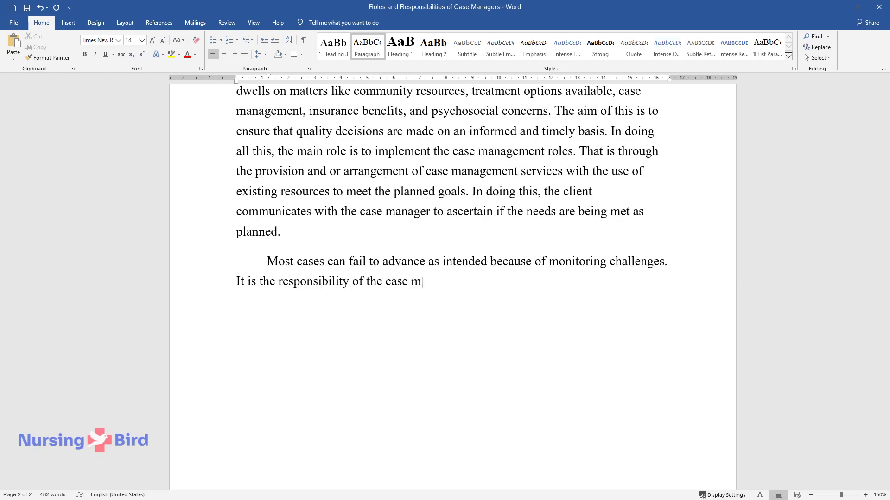
pyautogui.write('anager to ensure that he or she obta')
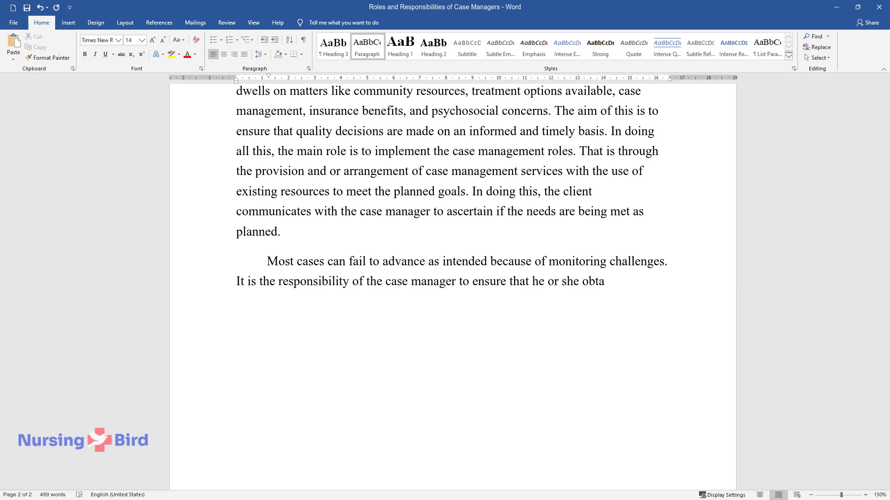
pyautogui.write('ins feedback from t')
pyautogui.write('he client and care')
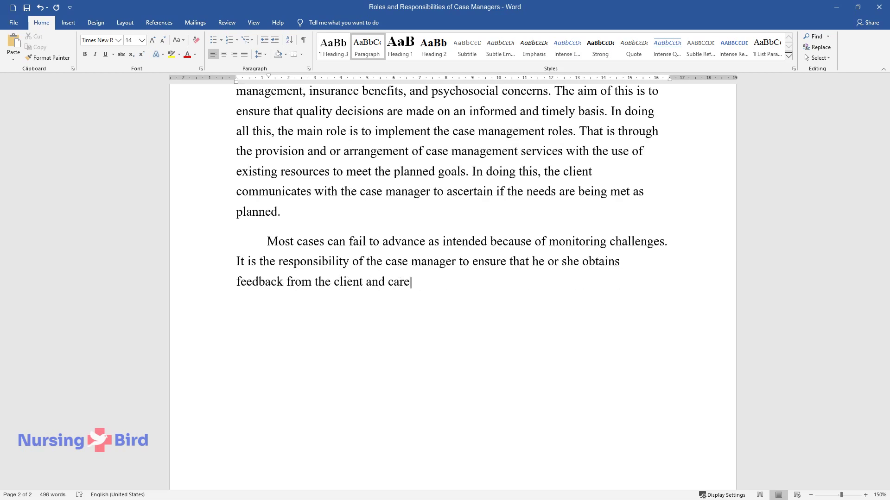
pyautogui.write(' providers to determine whether the ')
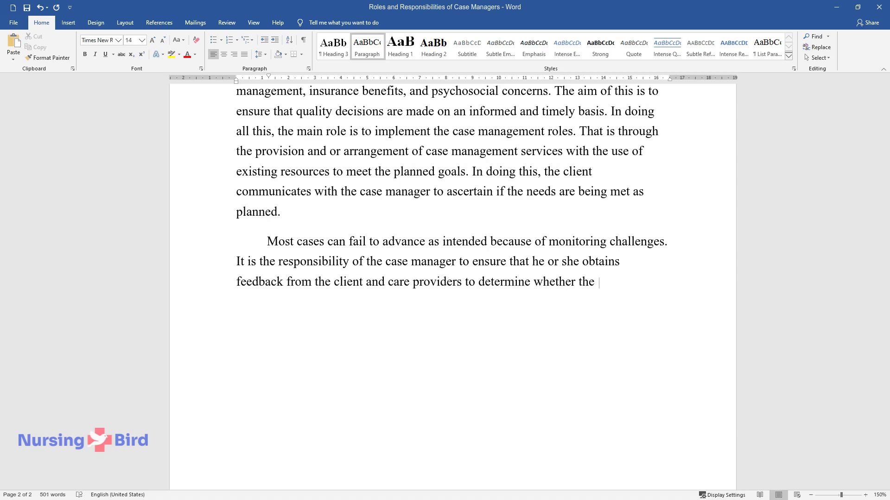
pyautogui.write('plan is being executed rightfully as')
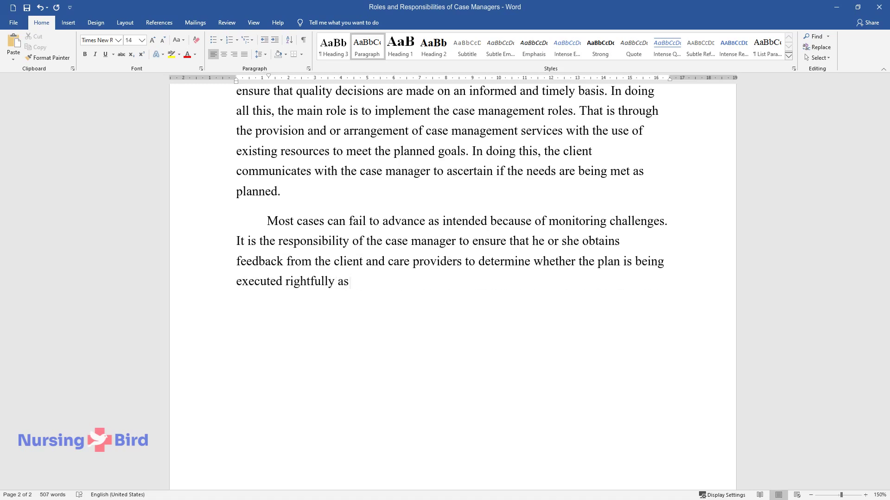
pyautogui.write(' intended or not. The process of moni')
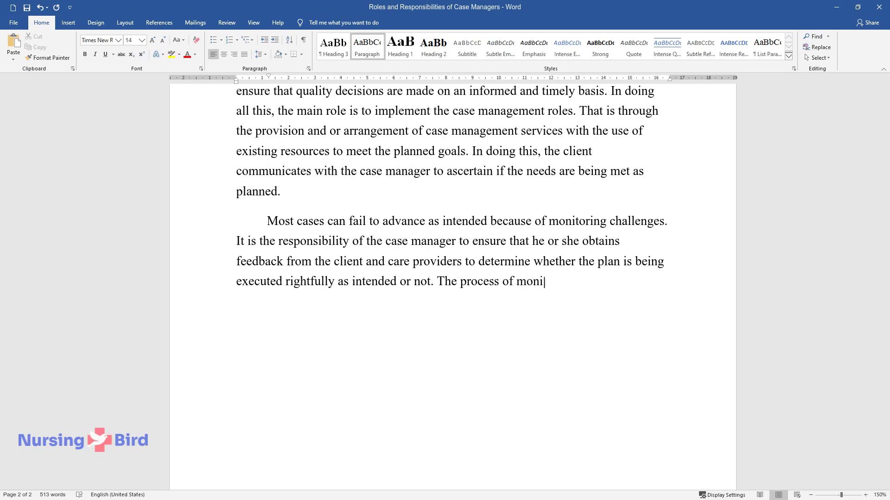
pyautogui.write('toring cannot go on its own without ')
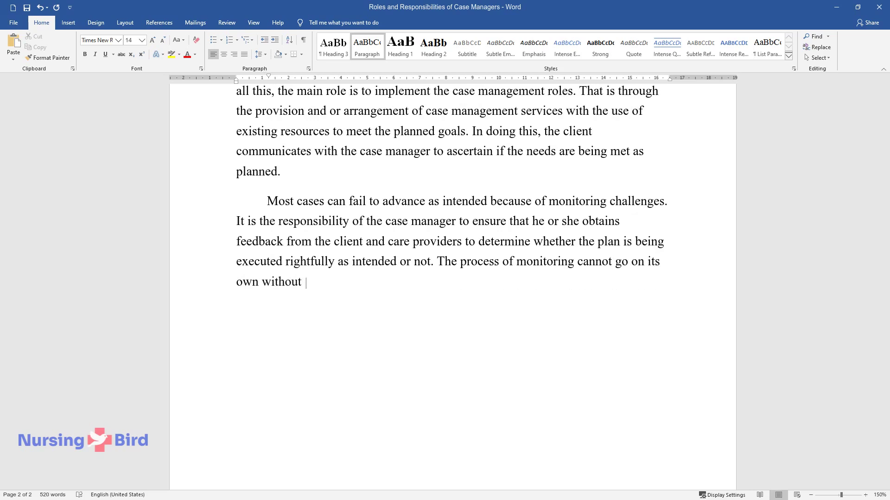
pyautogui.write('evaluation of the strategies being im')
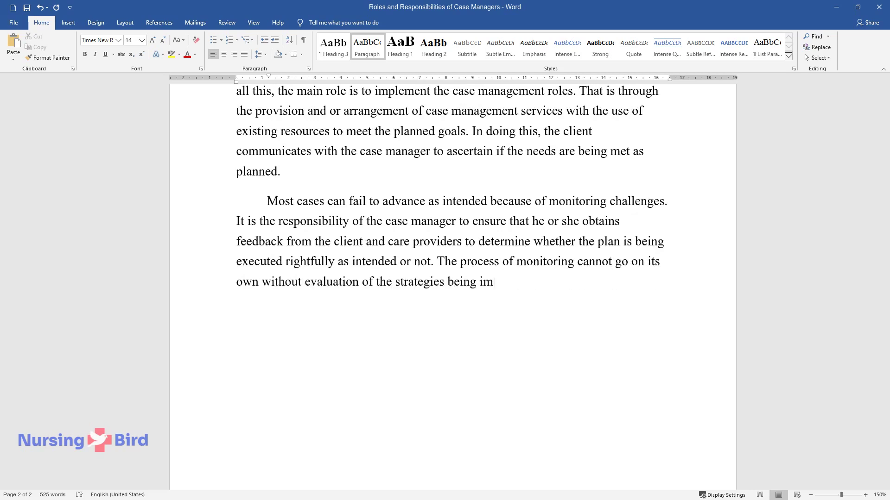
pyautogui.write('plemented. The case manager is endow')
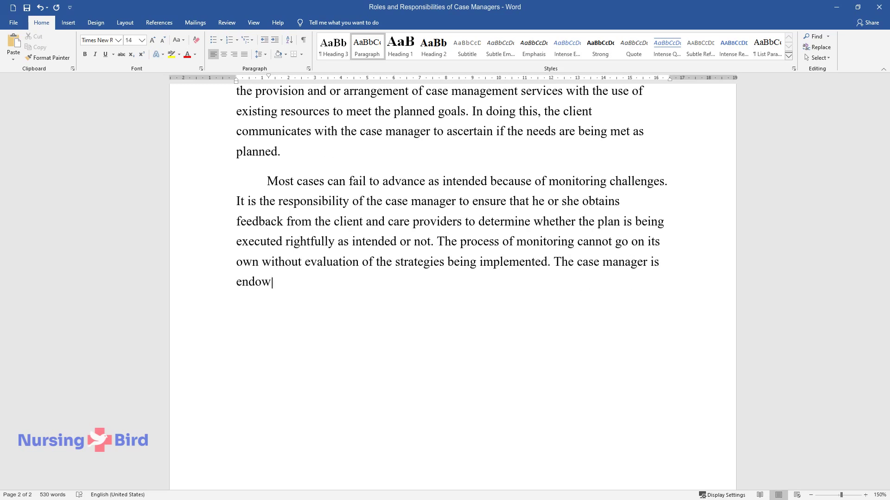
pyautogui.write('ed with the responsibility of evaluating whet')
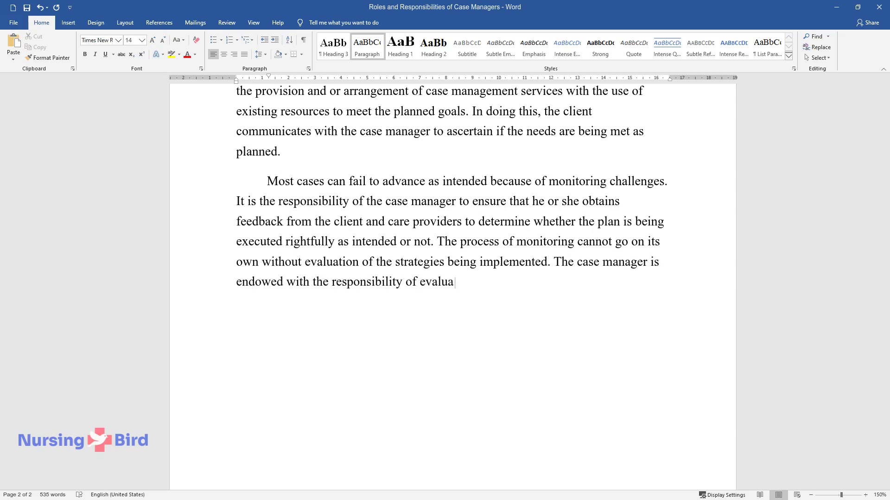
pyautogui.write('her the laid down goals and ')
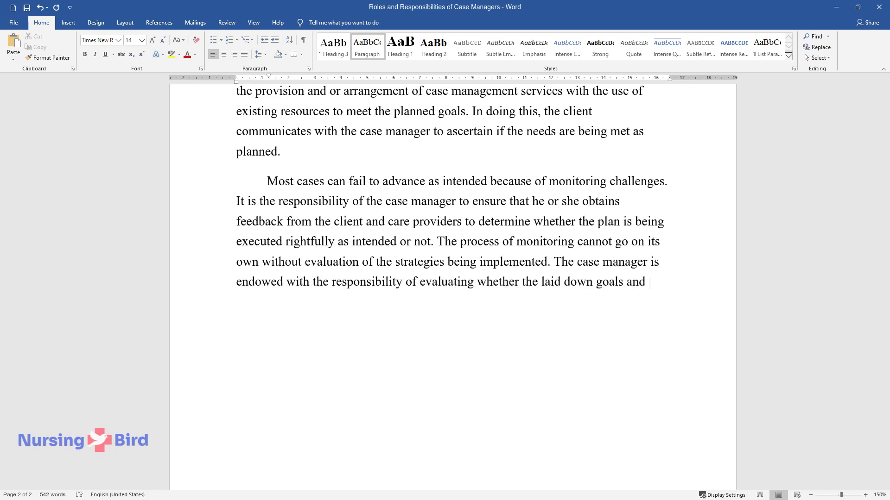
pyautogui.write('objectives have been met or not and')
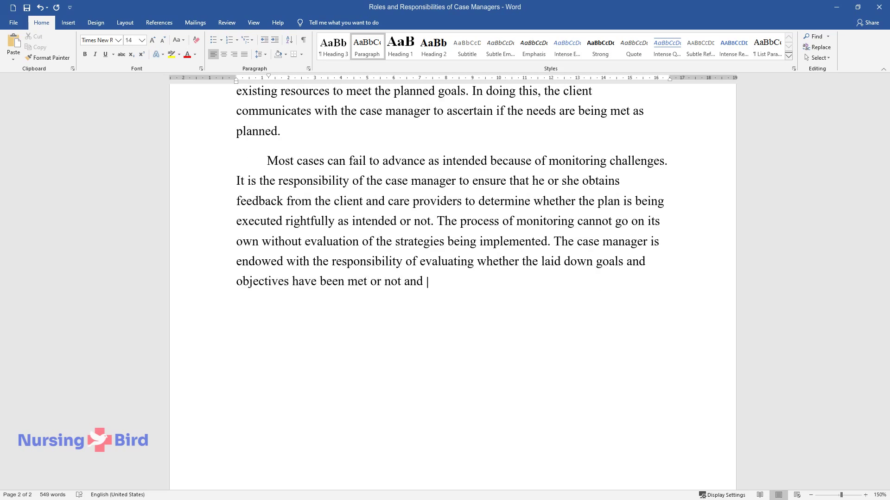
pyautogui.write(' if there is a need to change the pla')
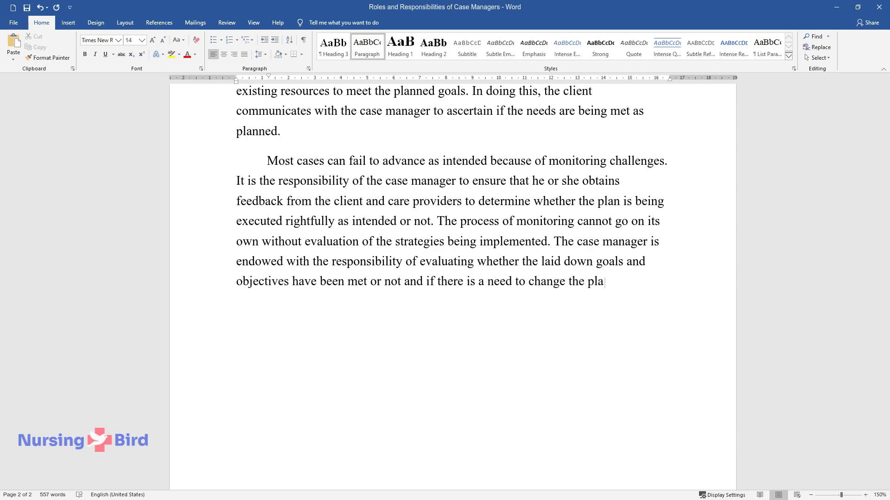
pyautogui.write('n because of th')
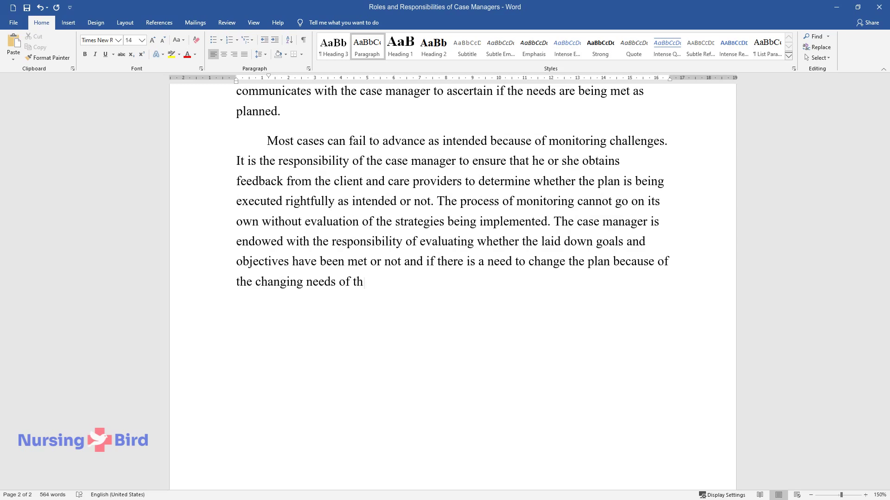
pyautogui.write('e changing needs of the client. In the case that the needs')
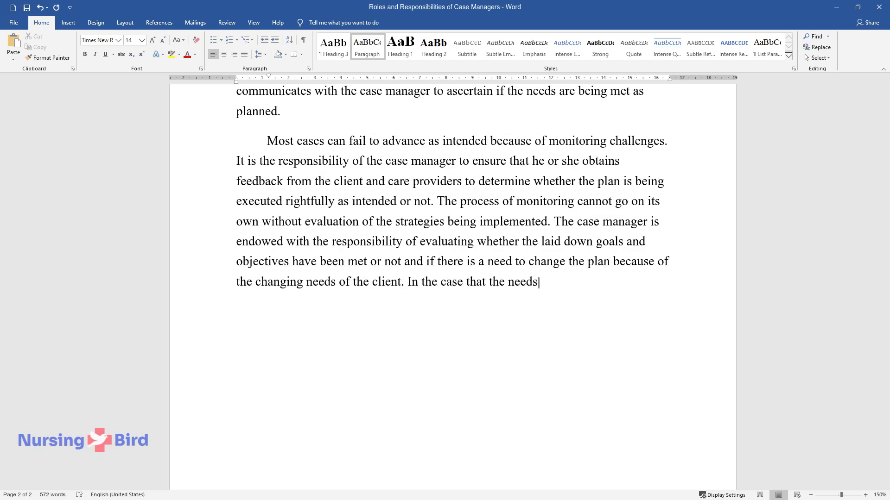
pyautogui.write(' have changed, the case manager goes')
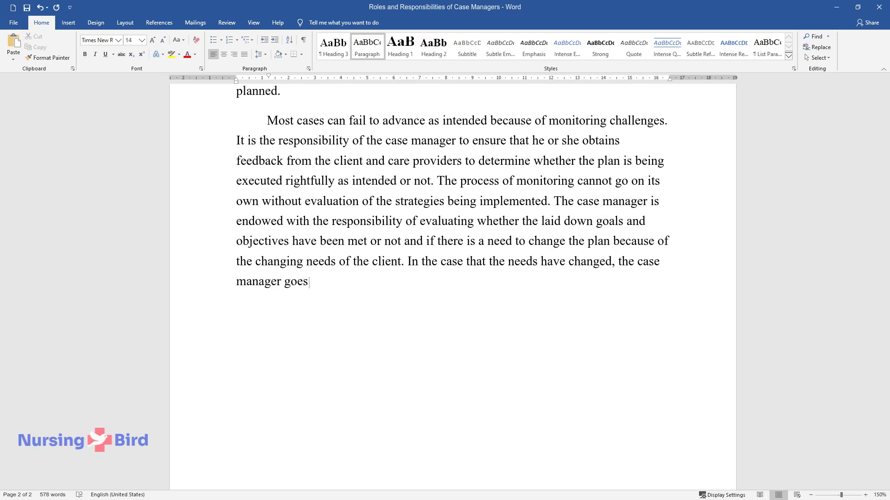
pyautogui.write(' ahead to facilitate the whole case')
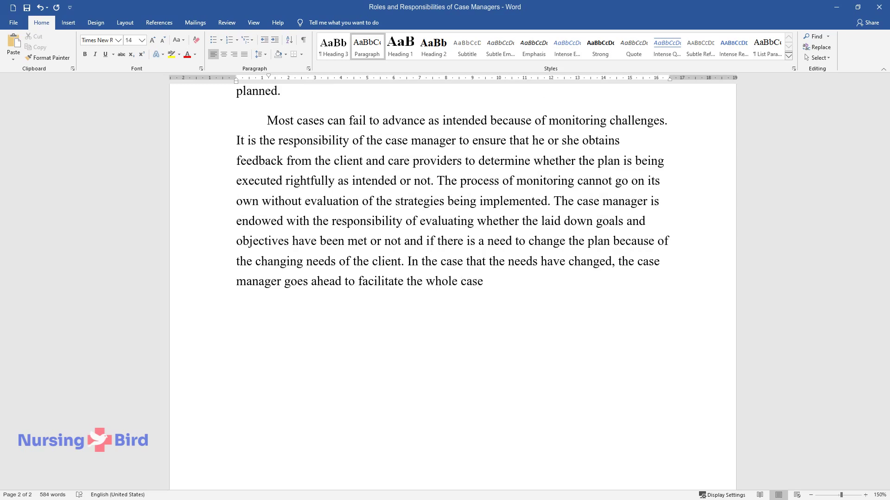
pyautogui.write(' management process from the beginning')
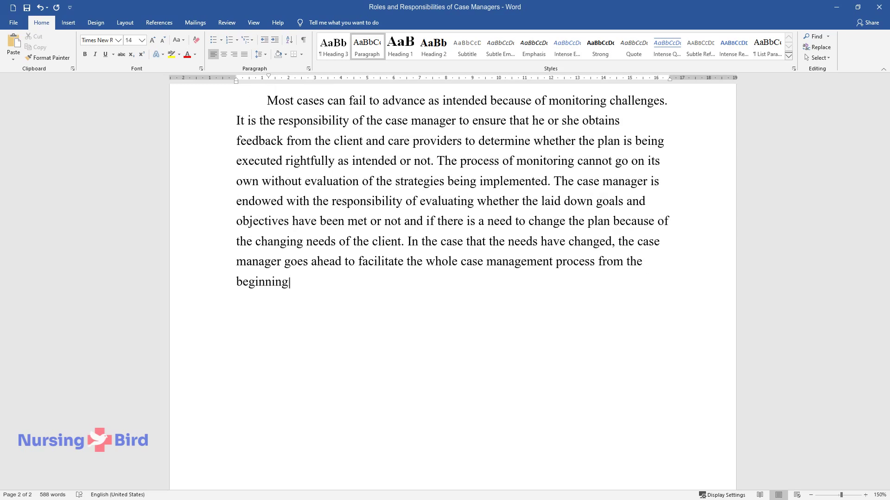
pyautogui.write('.')
pyautogui.press('Return')
# - Type the paragraph 'Finally, the case managers have the role of advocating for the client and the payer…'
pyautogui.write('Finally, the cas')
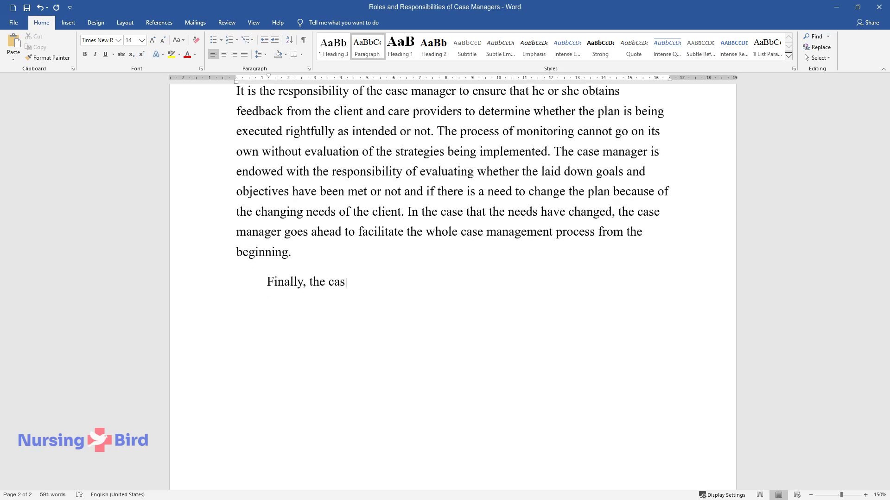
pyautogui.write('e managers have the role of advoca')
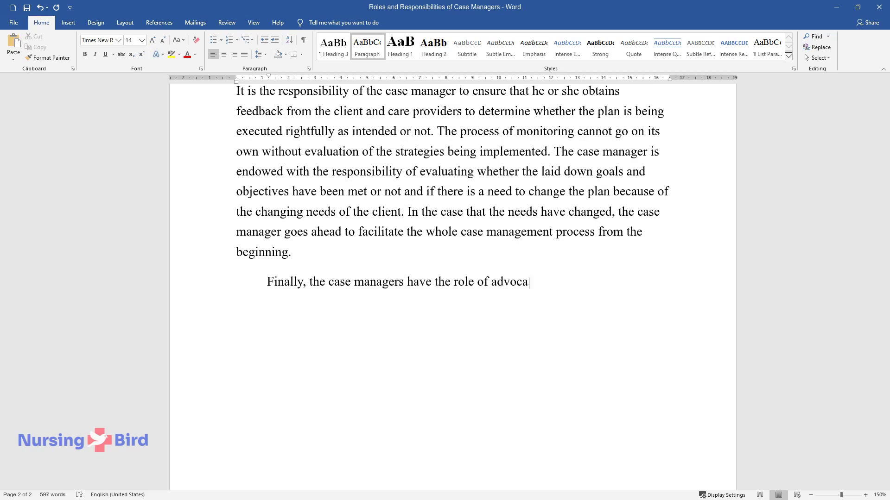
pyautogui.write('ting for the client and the payer ')
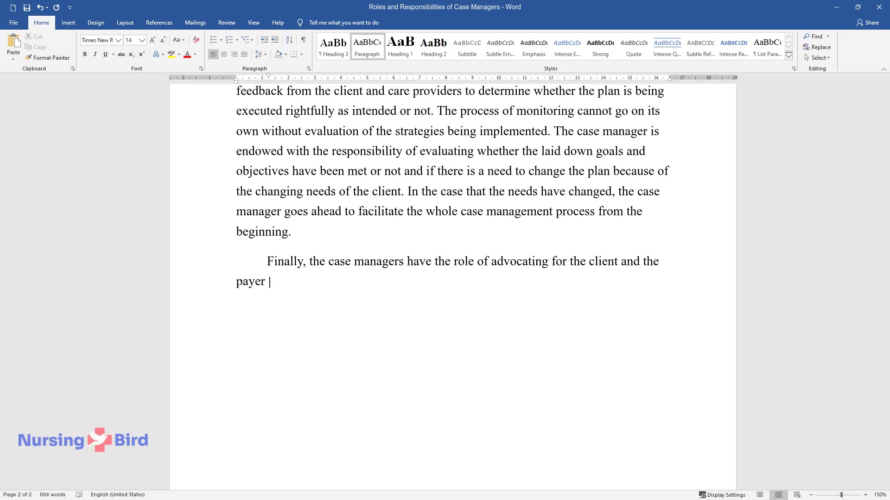
pyautogui.write('to enhance positive outcomes. Tahan')
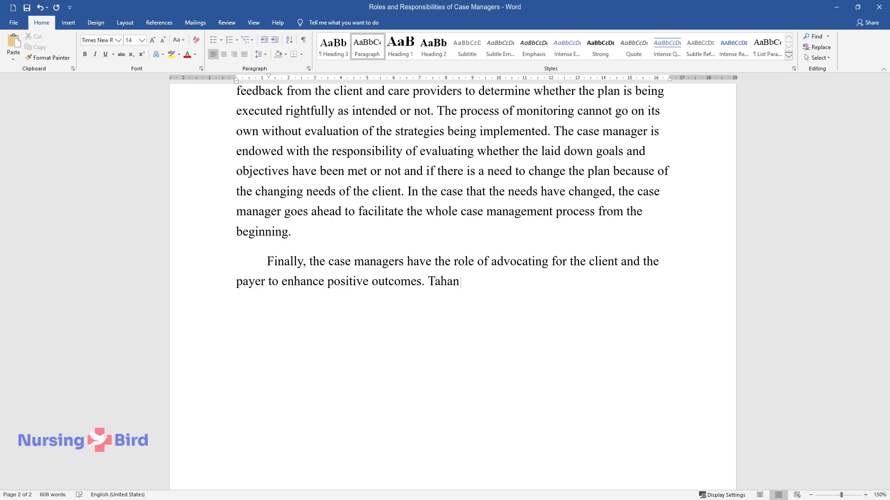
pyautogui.write(', Huber, and Downey reiterate that ')
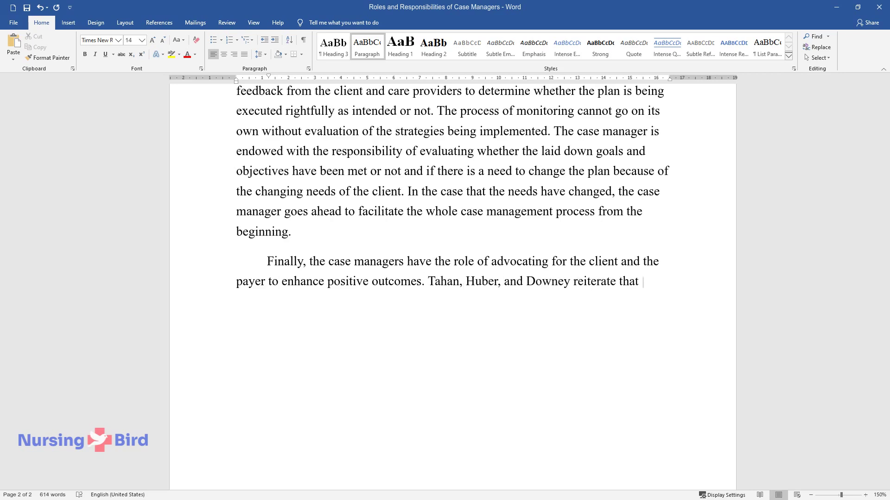
pyautogui.write('when case managers advocate for th')
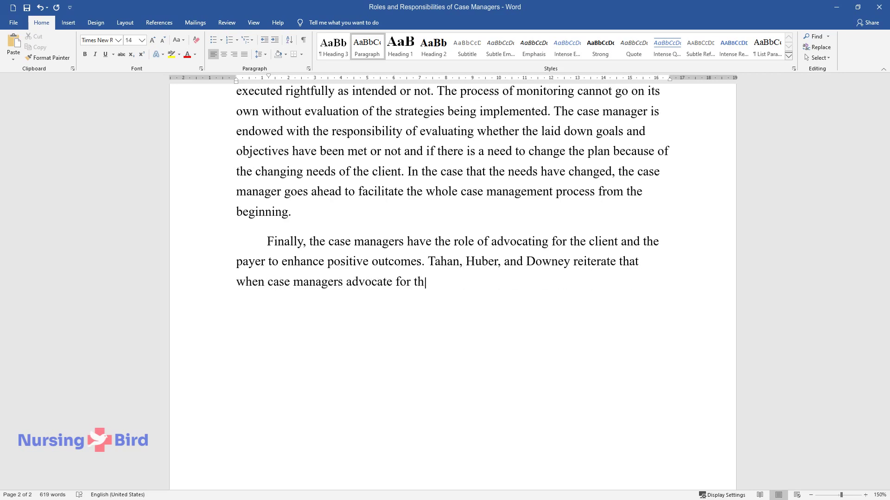
pyautogui.write('e client and the payer, the case ma')
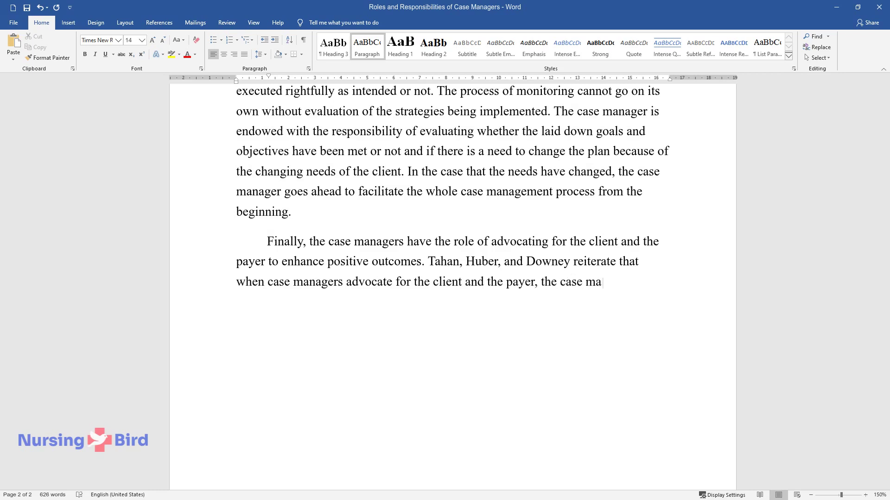
pyautogui.write('nagement outcomes are often positi')
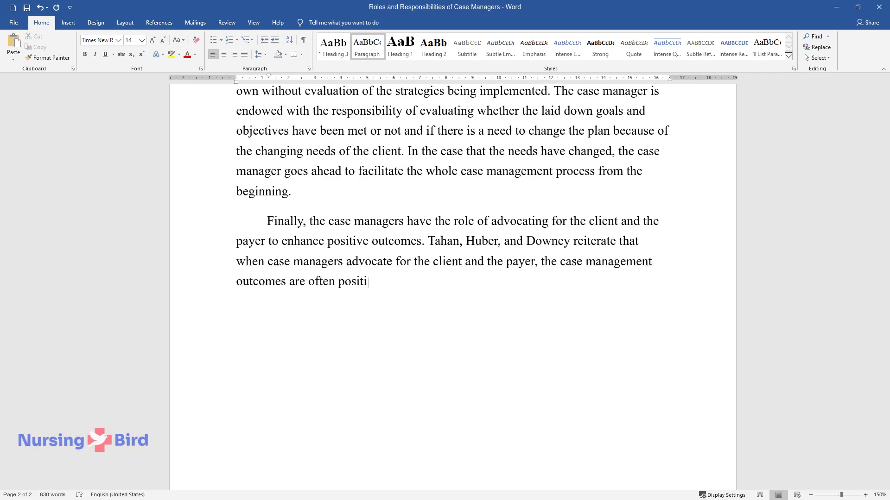
pyautogui.write('ve. In the case of a conflict, the')
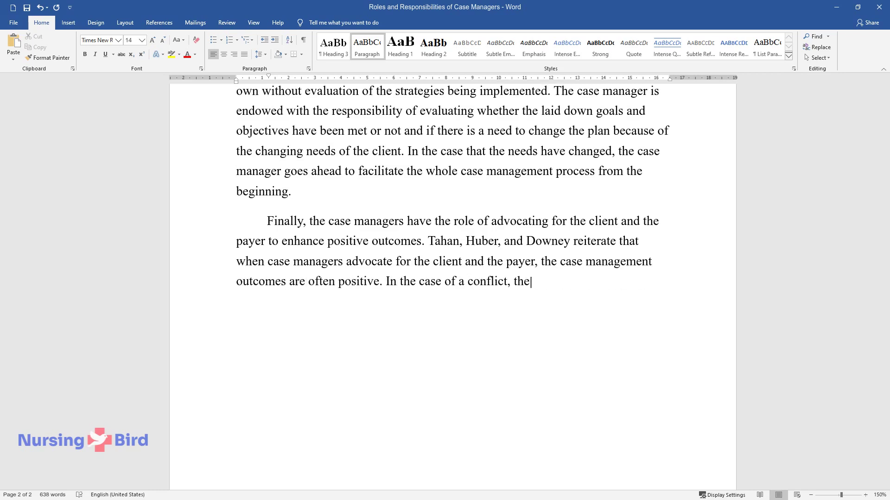
pyautogui.write(' rights and needs of the client are prioritized. Onc')
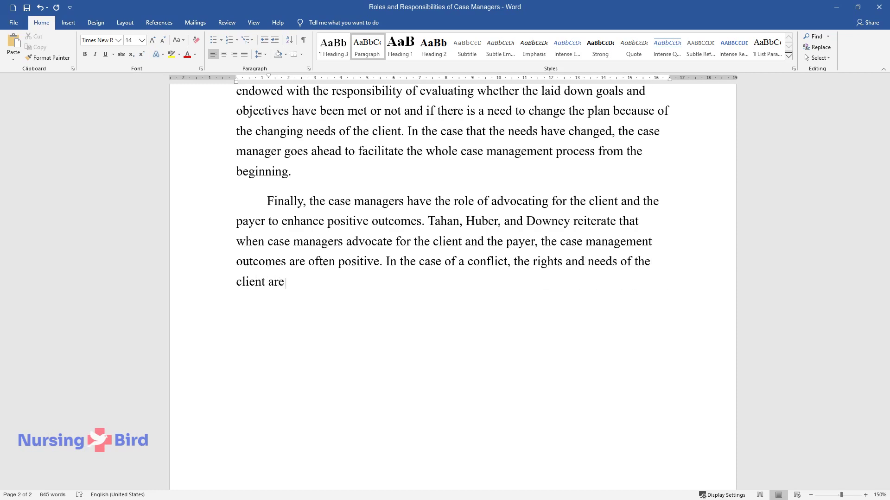
pyautogui.write('e all the roles a')
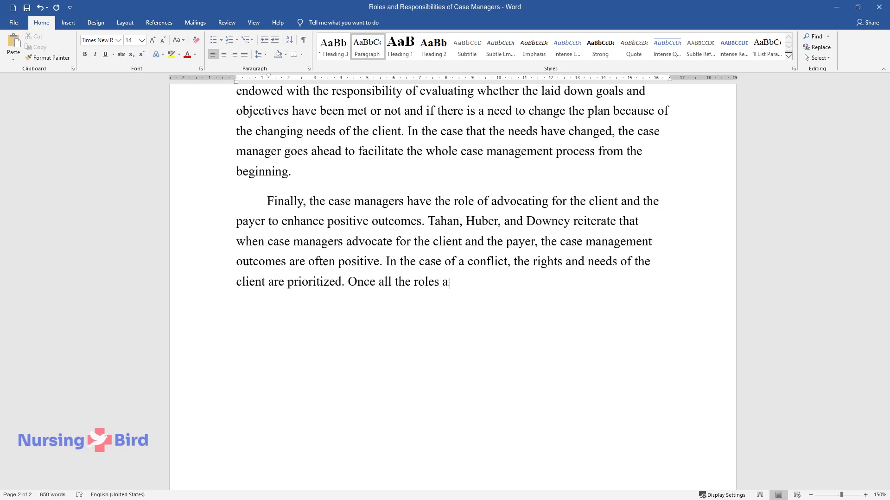
pyautogui.write('nd responsibilities are played well')
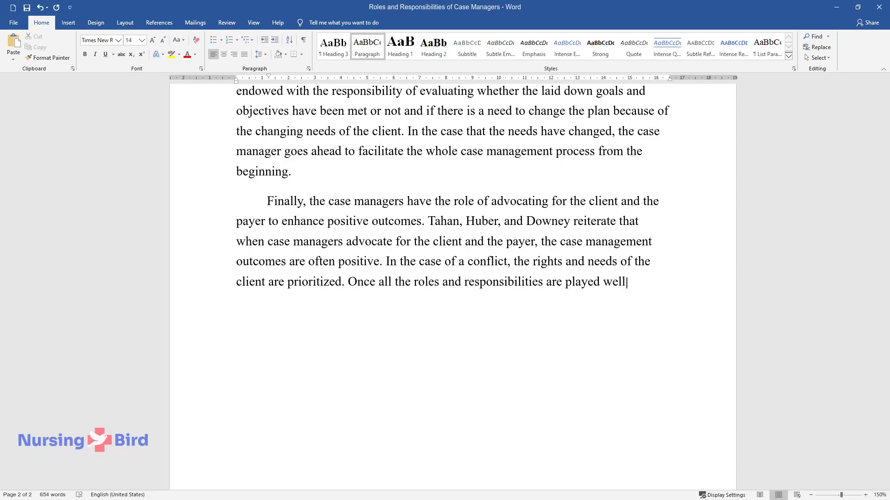
pyautogui.write(', the case manager can close the c')
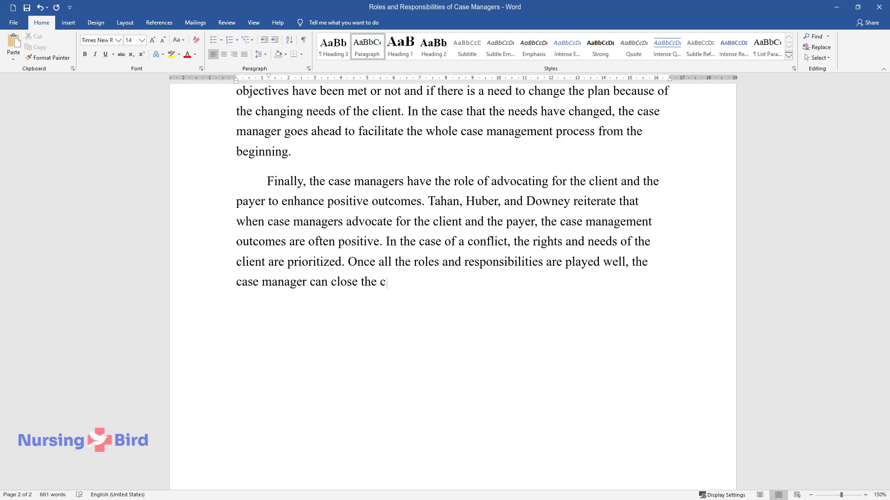
pyautogui.write('ase at the most appropriate time. T')
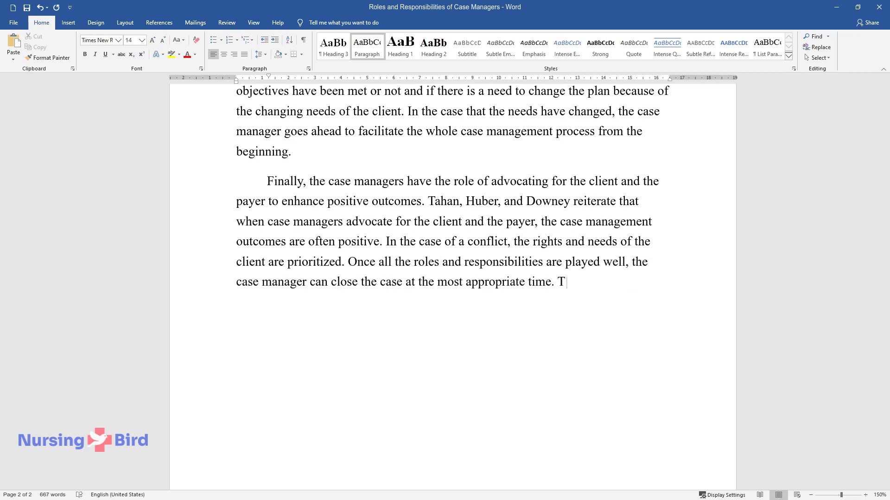
pyautogui.write('hat is when the intended goals and')
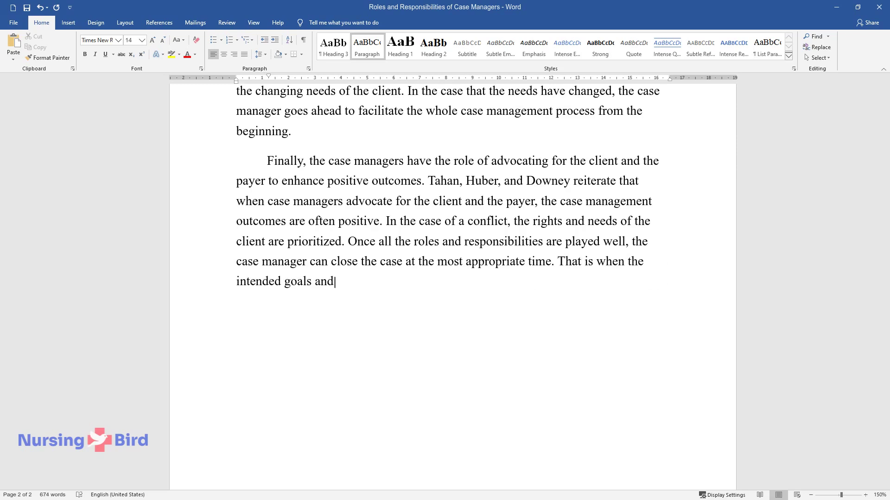
pyautogui.write(' objectives have been met and the ')
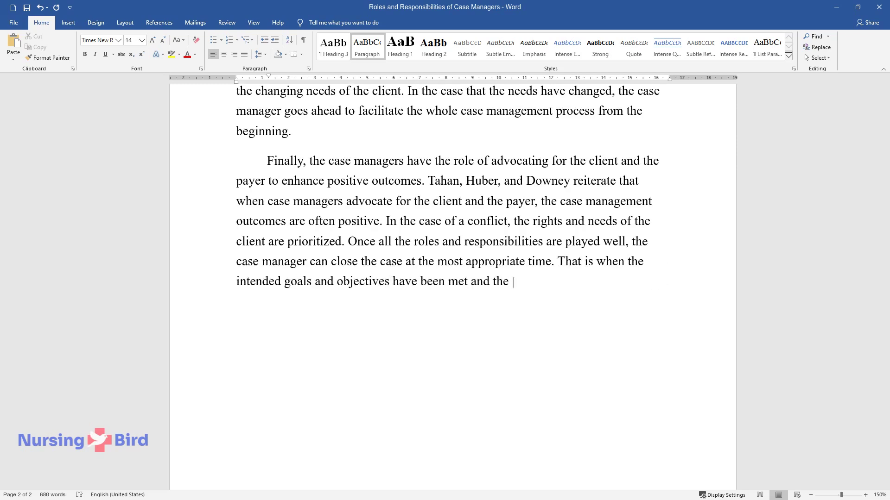
pyautogui.write("client's problems have been solved.")
# - Add the summary paragraph 'In summary, case management involves the assessment of needs, planning and coordination…'
pyautogui.press('Return')
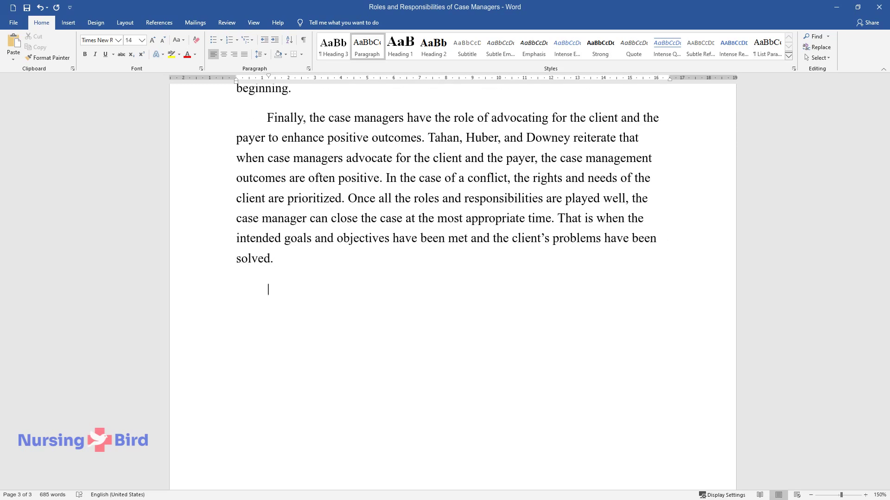
pyautogui.write('In summary, cas')
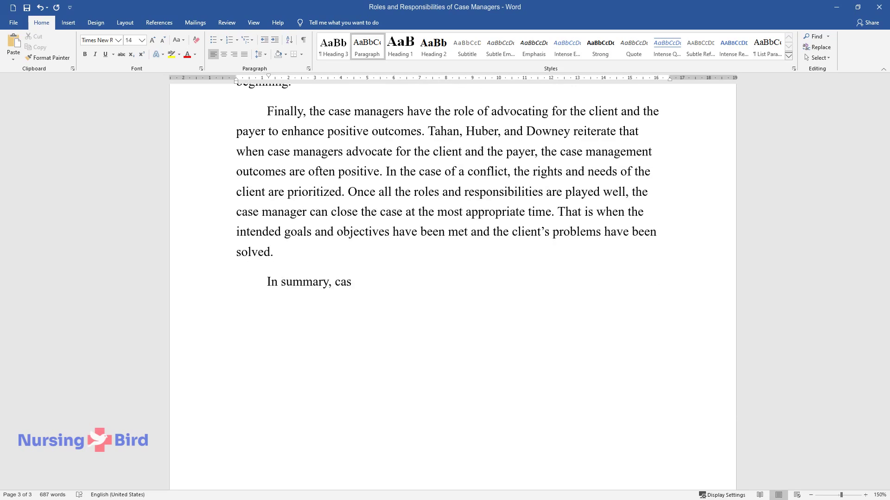
pyautogui.write('e management involves the assessme')
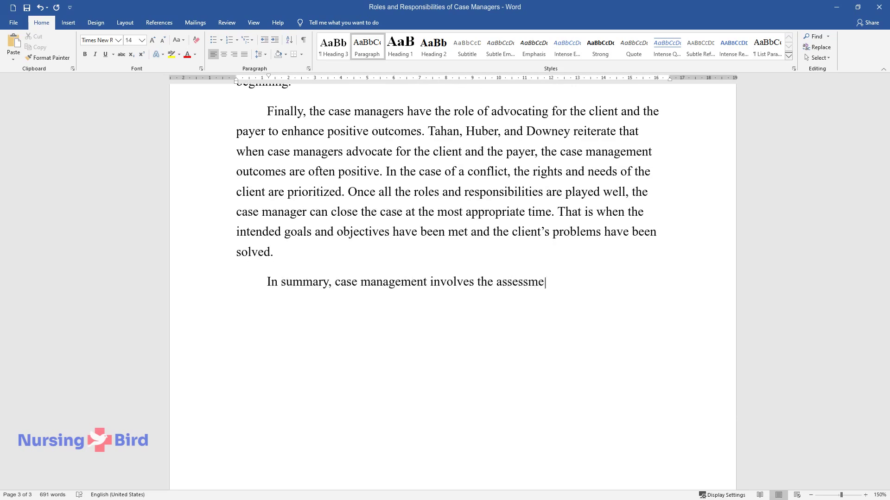
pyautogui.write('nt of needs, planning and coordina')
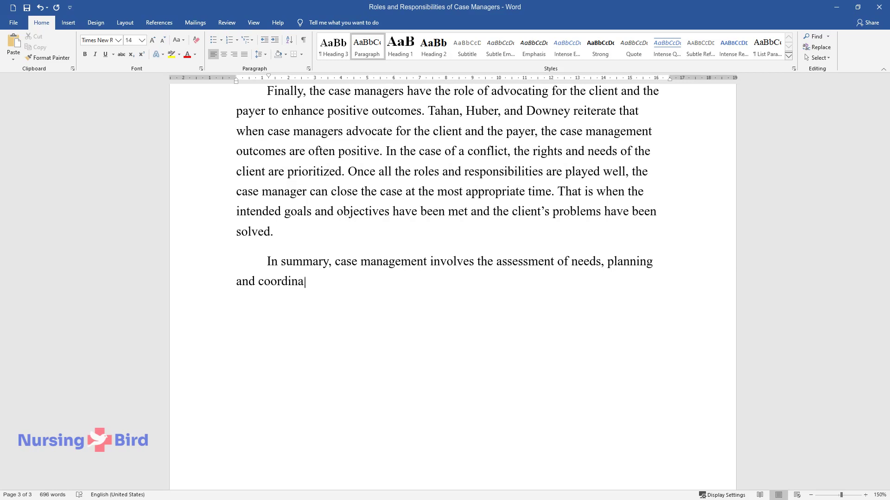
pyautogui.write('tion of care, service evaluation,')
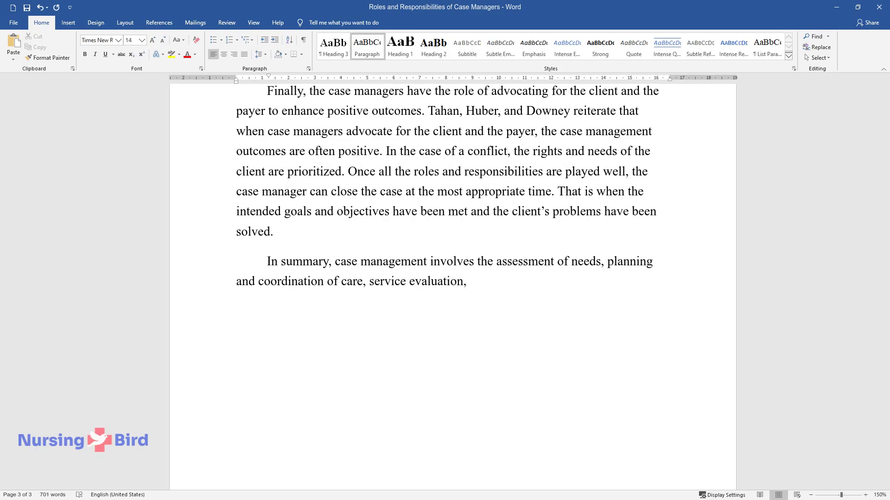
pyautogui.write(' and advocacy to meet the assessed')
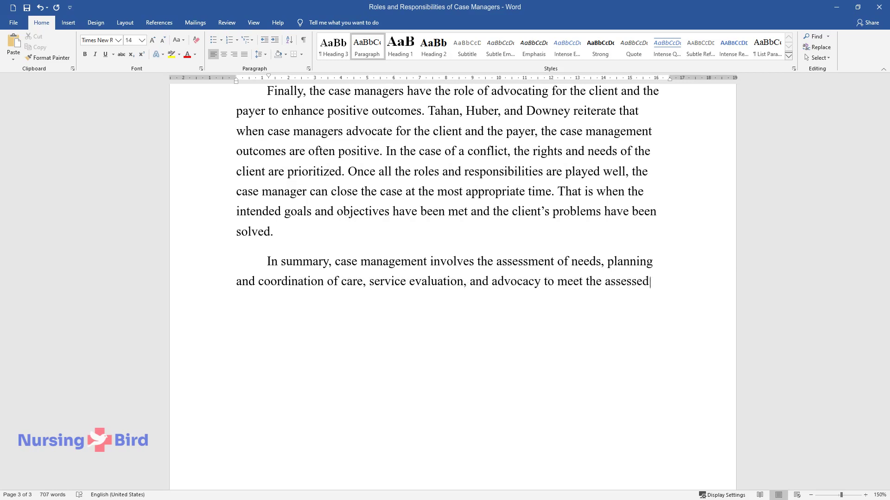
pyautogui.write(" client's needs. Case managers hav")
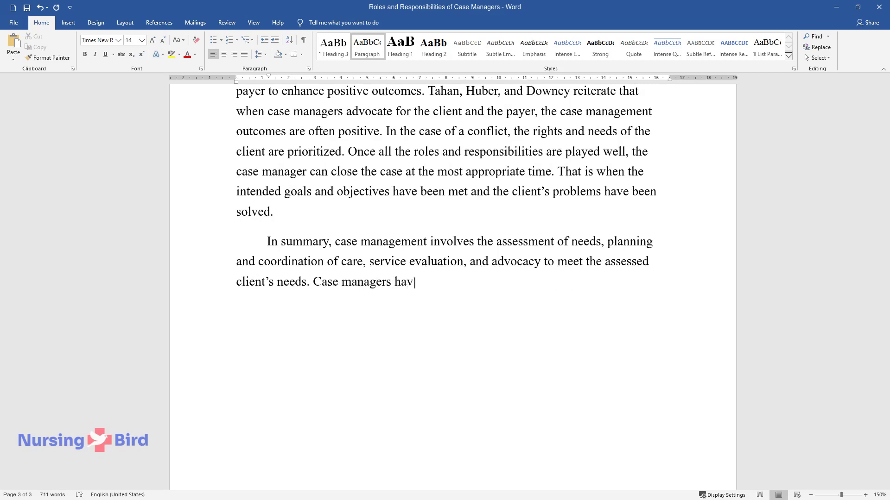
pyautogui.write('e roles and responsibilities in as')
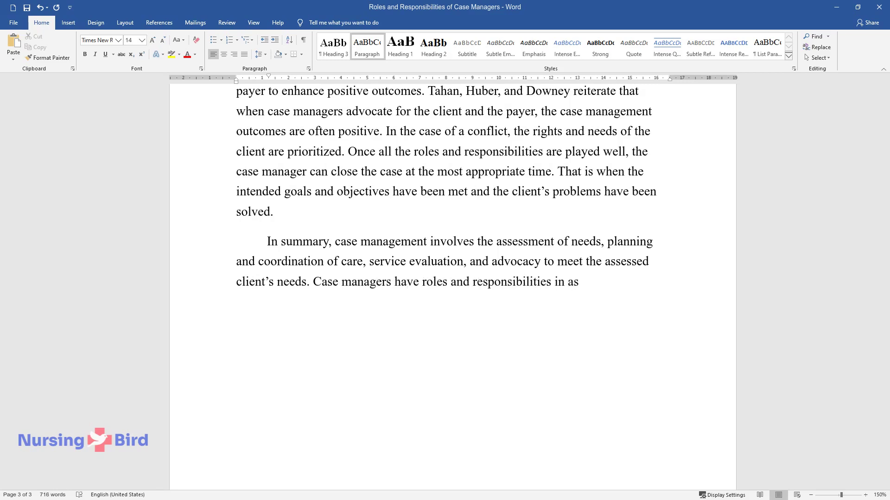
pyautogui.write('sessing the client, planning the c')
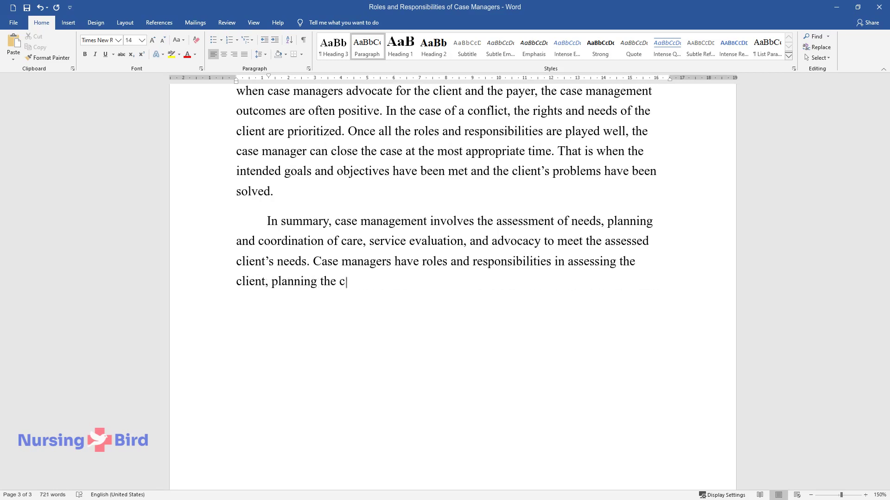
pyautogui.write('ase management services with the c')
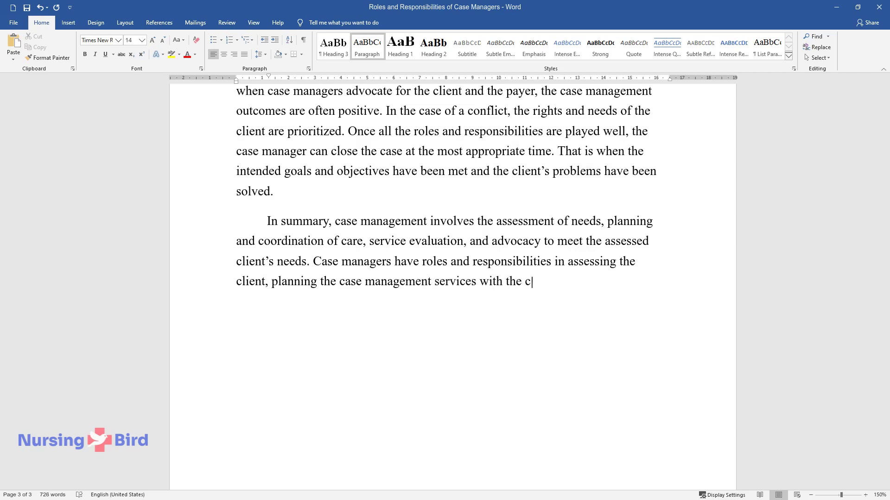
pyautogui.write('lient and other members, and imple')
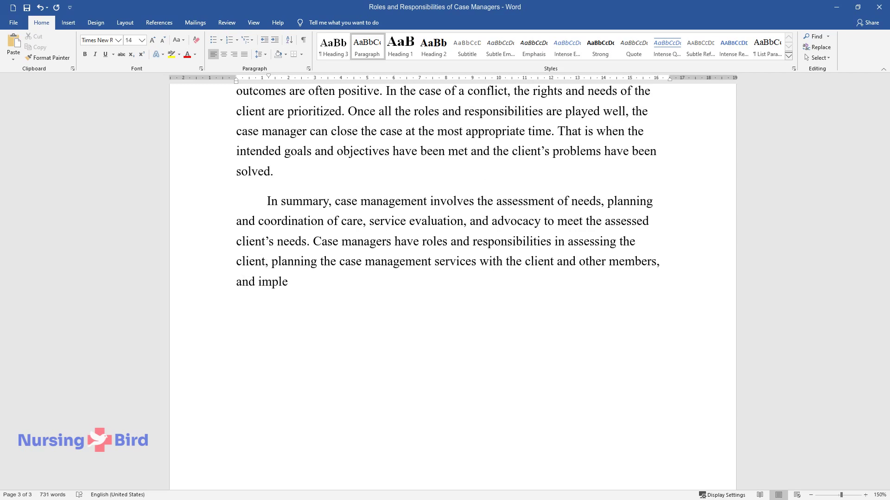
pyautogui.write('menting the plan. Furthermore, cas')
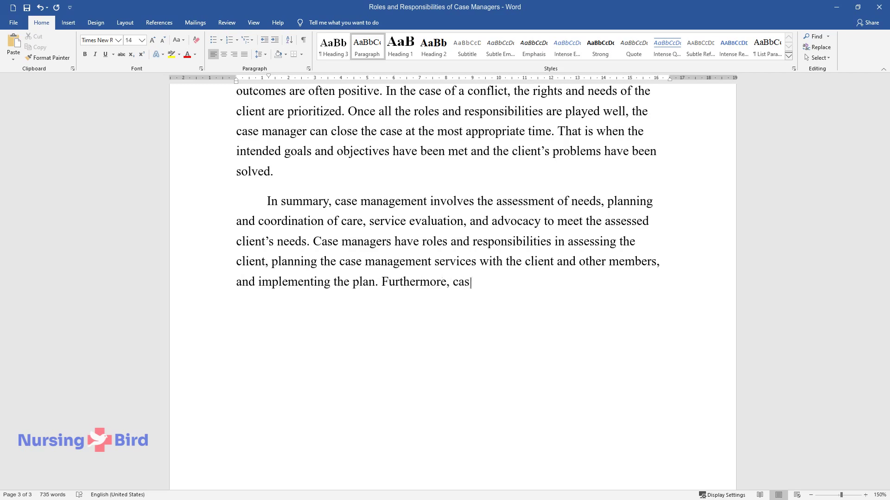
pyautogui.write('e managers have the role to monitor and evaluate th')
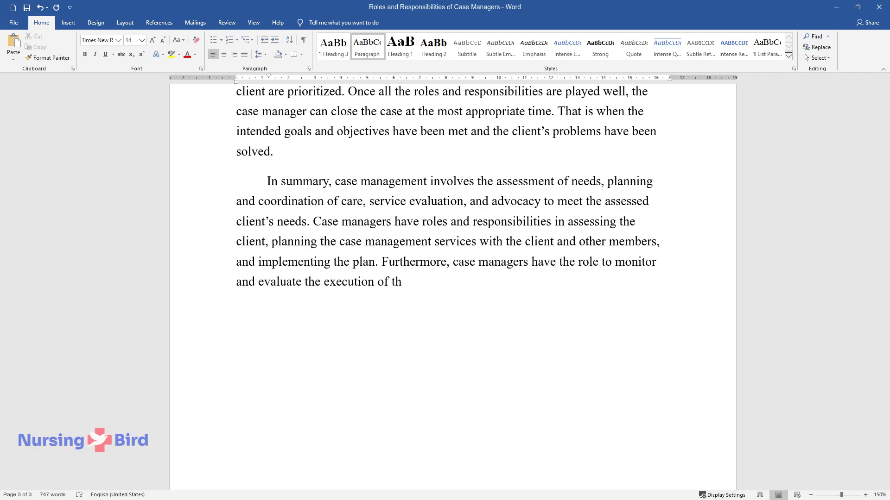
pyautogui.write('e execution of the laid down plans. Importantly, c')
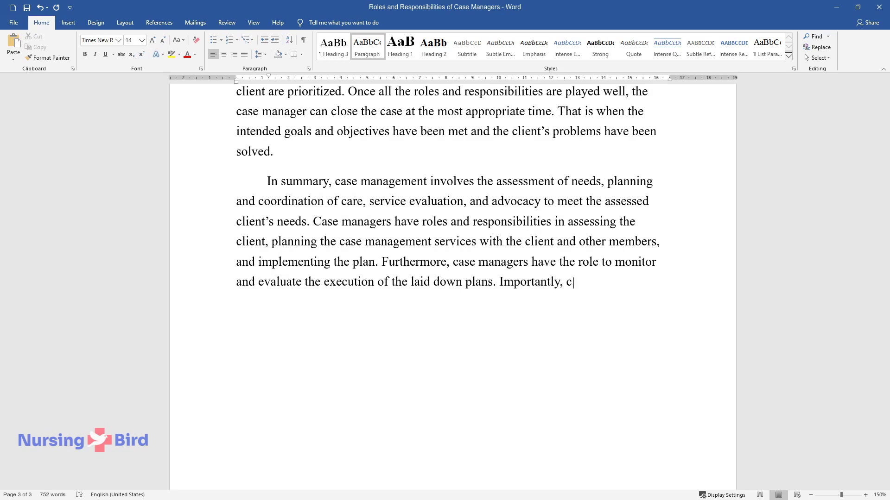
pyautogui.write('ase managers have an immense respo')
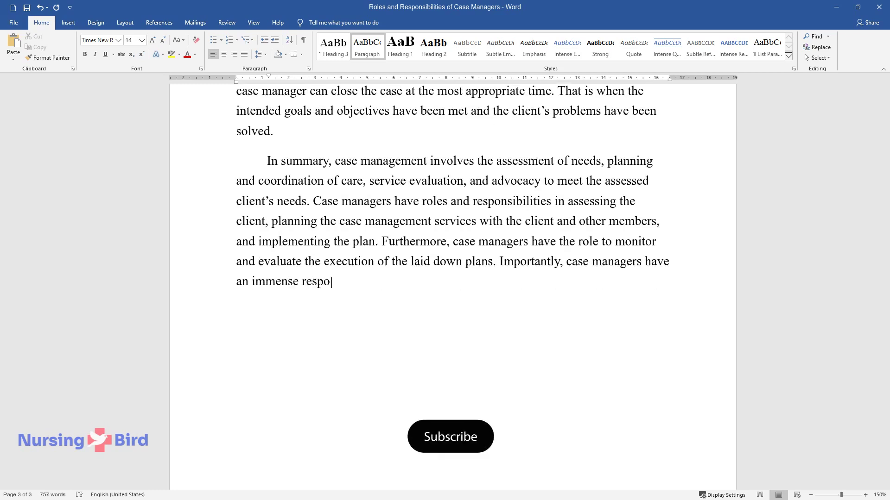
pyautogui.write('nsibility to advocate for the righ')
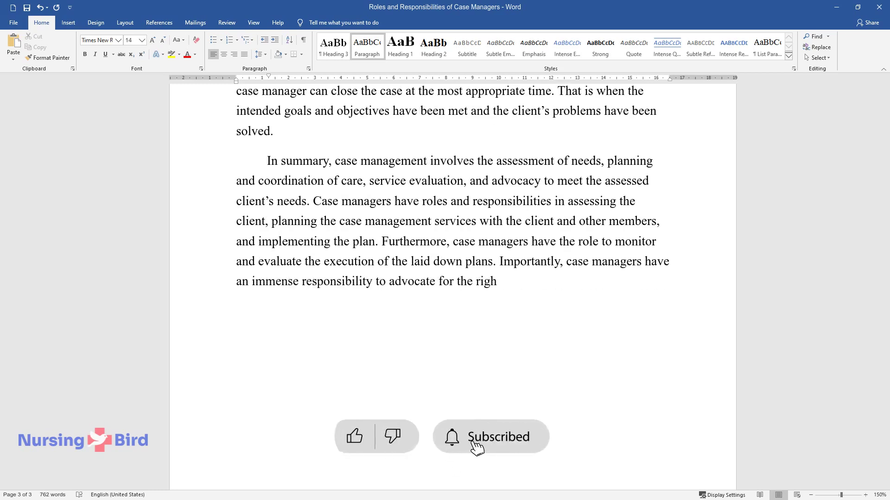
pyautogui.write('ts and needs of both the client an')
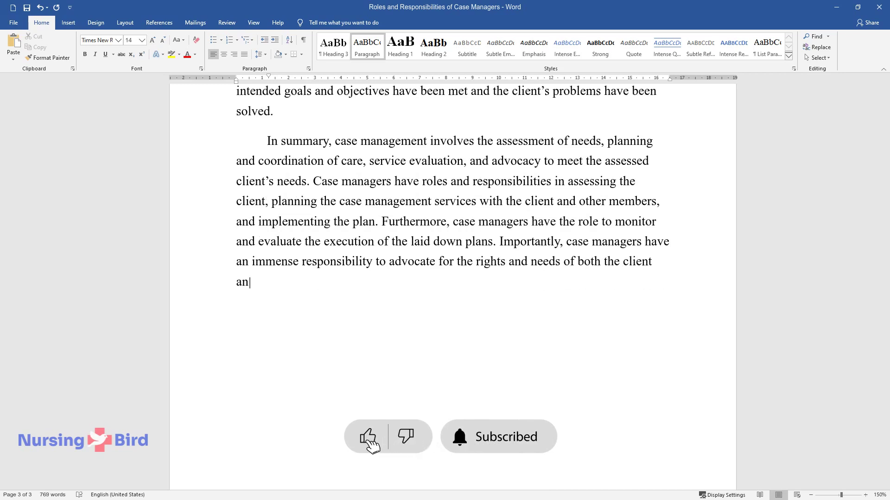
pyautogui.write('d the payer to achieve better outc')
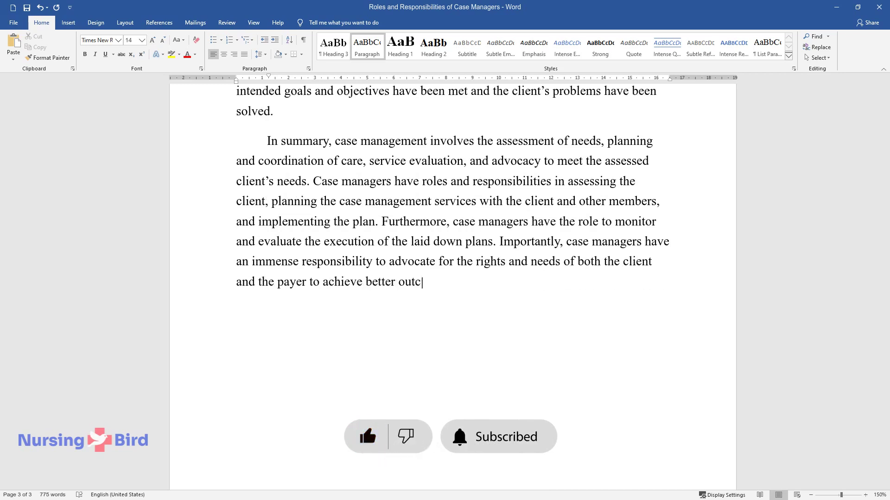
pyautogui.write('omes after quality service deliver')
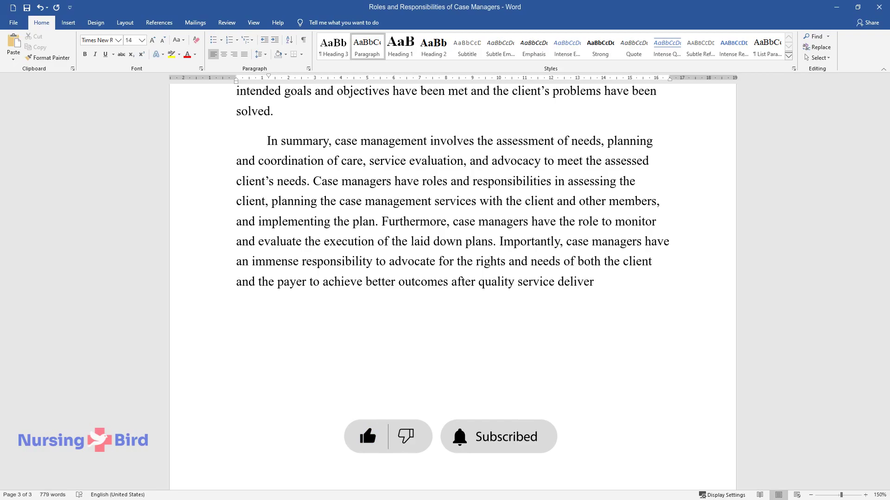